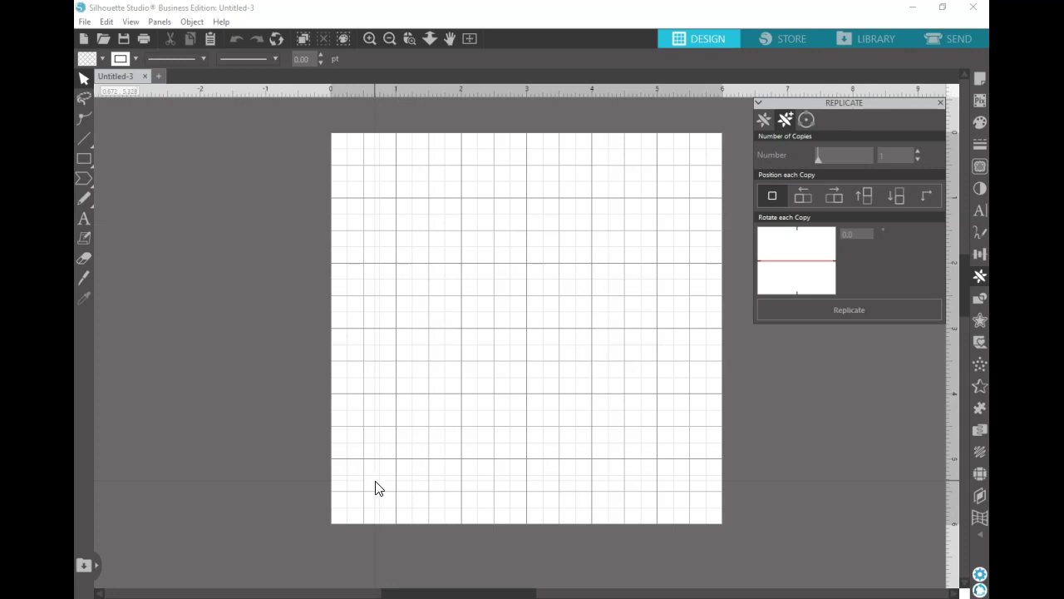
Close the Replicate panel and bring up Page Setup for the 6 × 6 inch page.
left_click(940, 102)
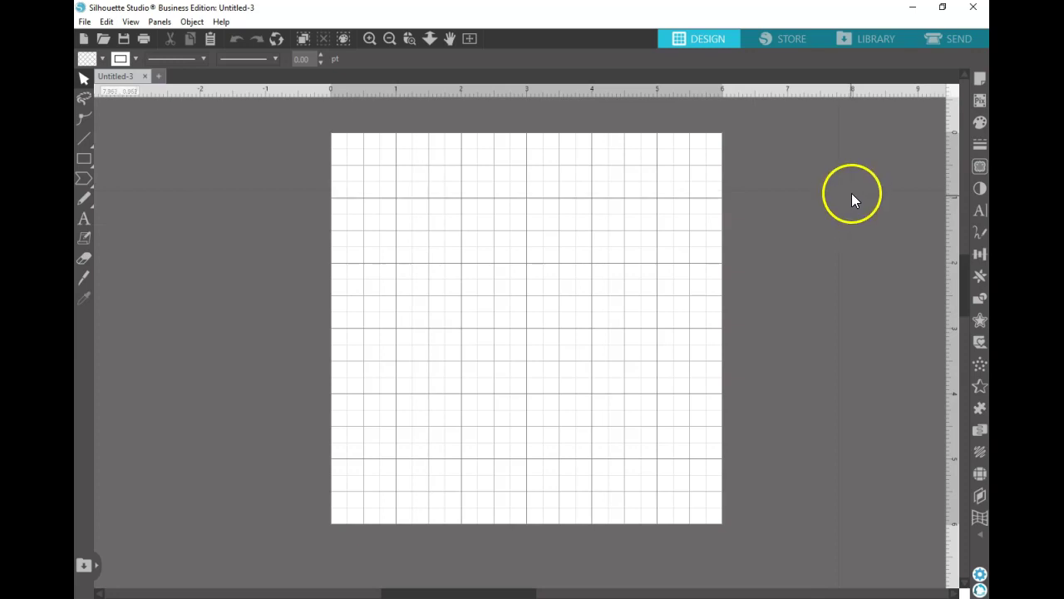
left_click(979, 77)
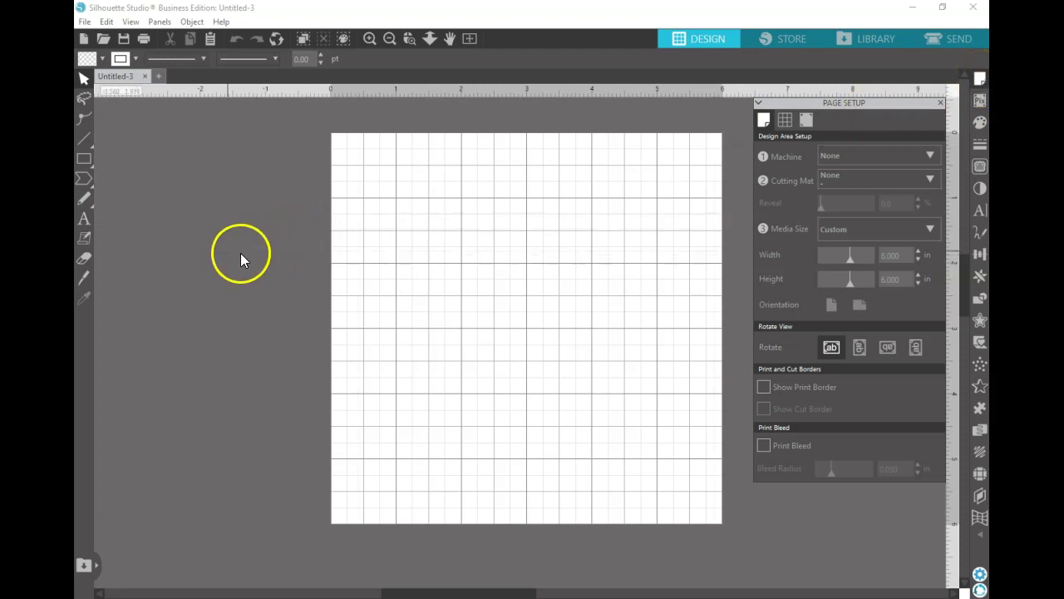
Draw a thin black-filled rectangle, about 0.102 by 6.093 in, left of the page.
left_click(100, 156)
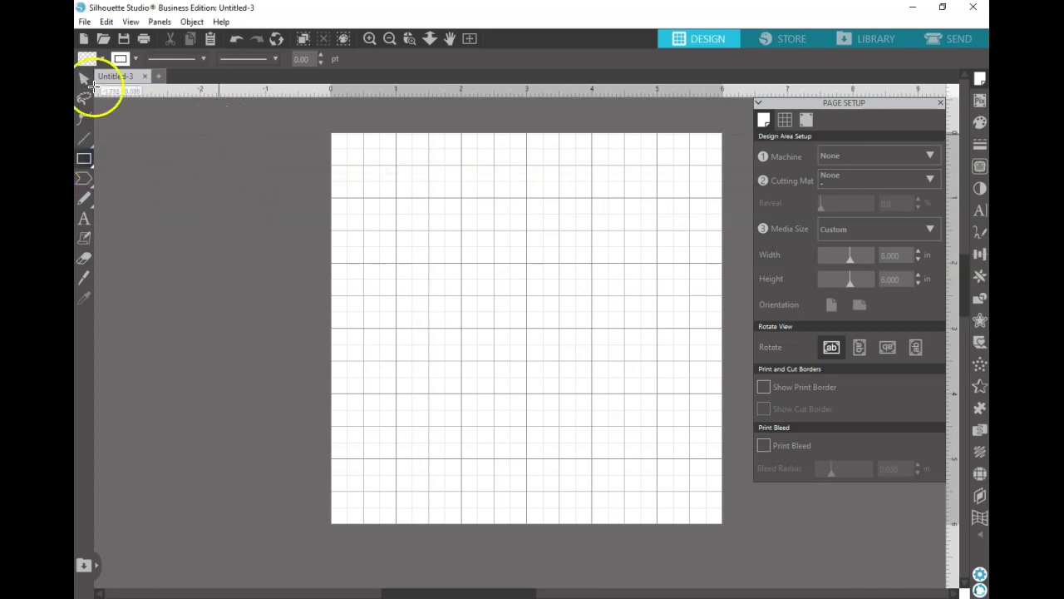
left_click(100, 59)
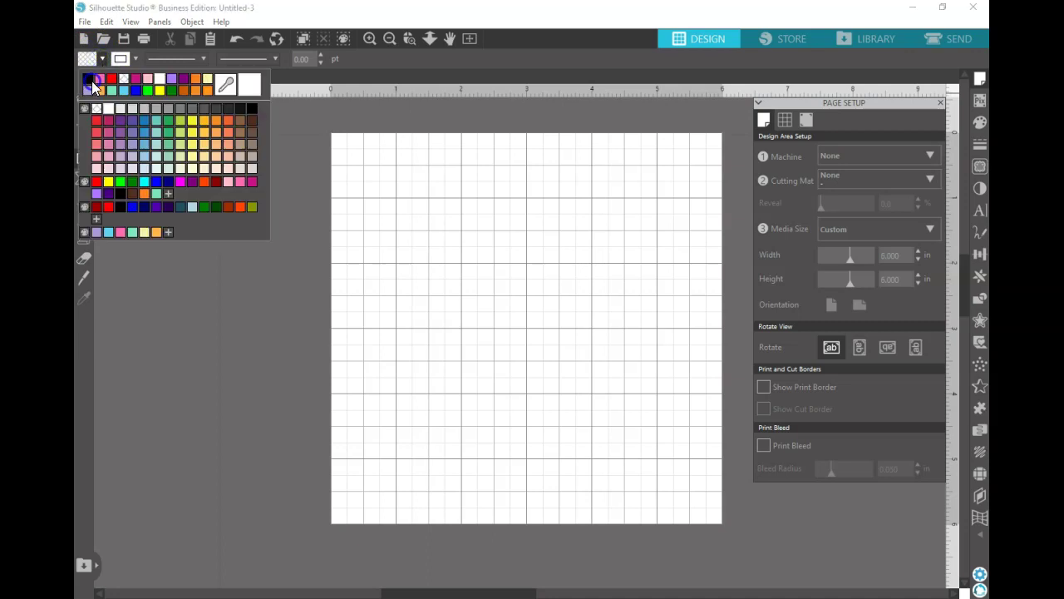
left_click(90, 79)
left_click_drag(216, 135, 222, 533)
key("v")
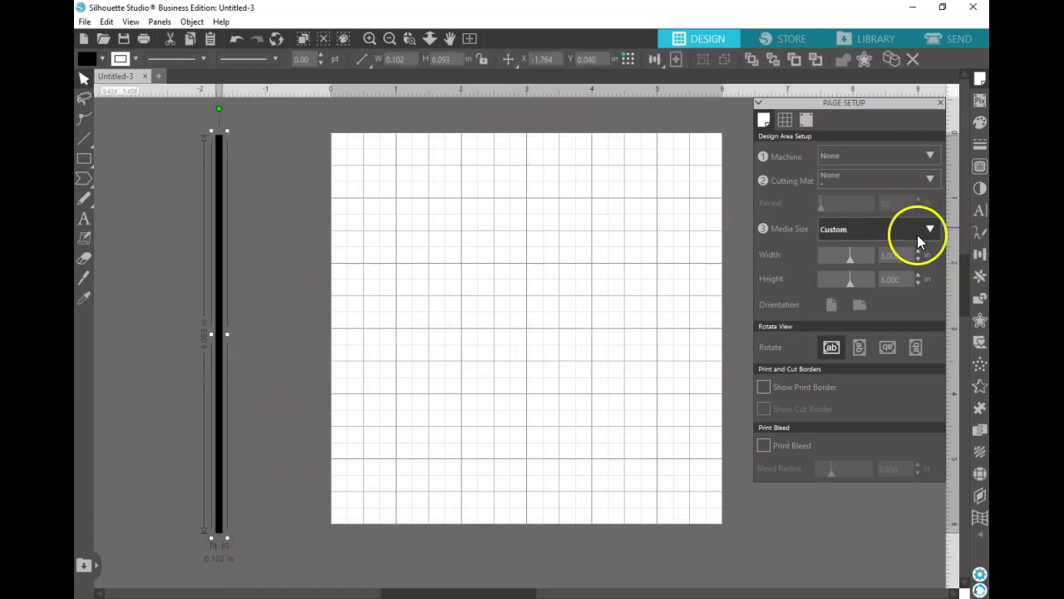
left_click(979, 254)
Unlock proportions and set the black bar's height to 12 in, keeping its 0.102 in width.
left_click(782, 121)
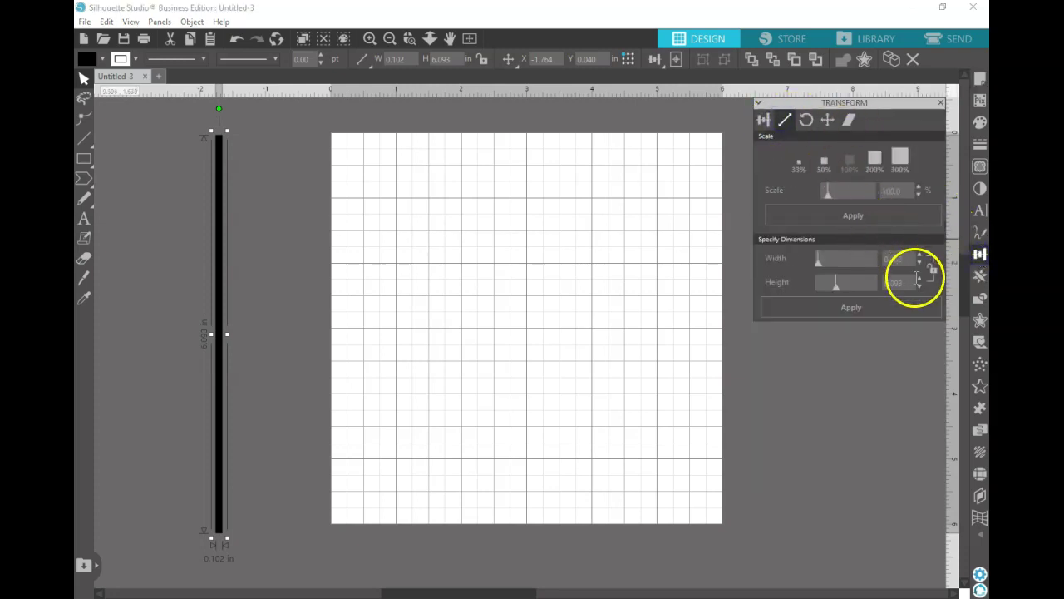
left_click(913, 285)
type("12")
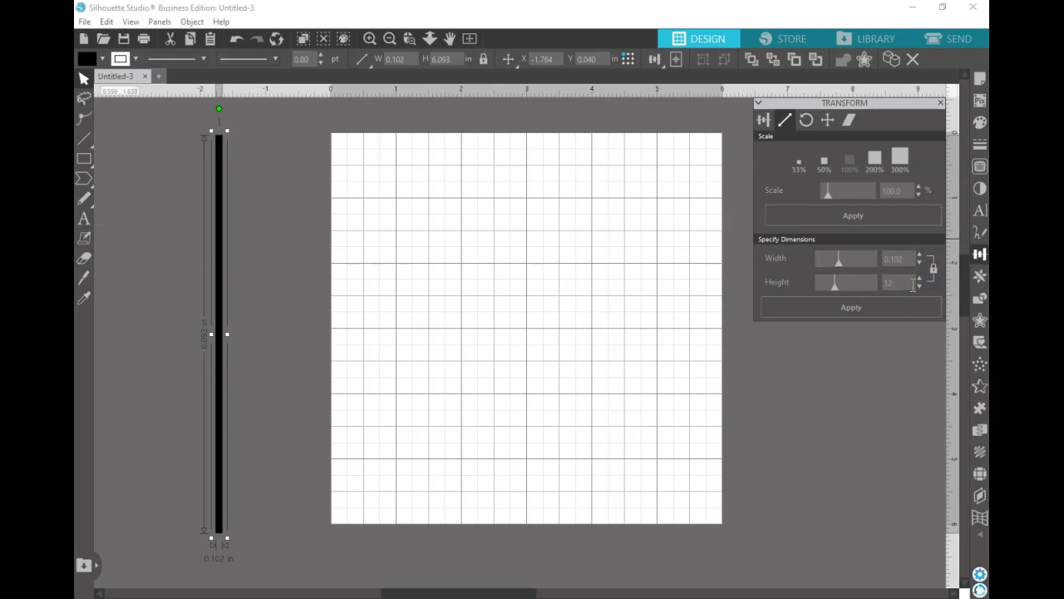
left_click(931, 267)
left_click(898, 283)
type("12")
key("Return")
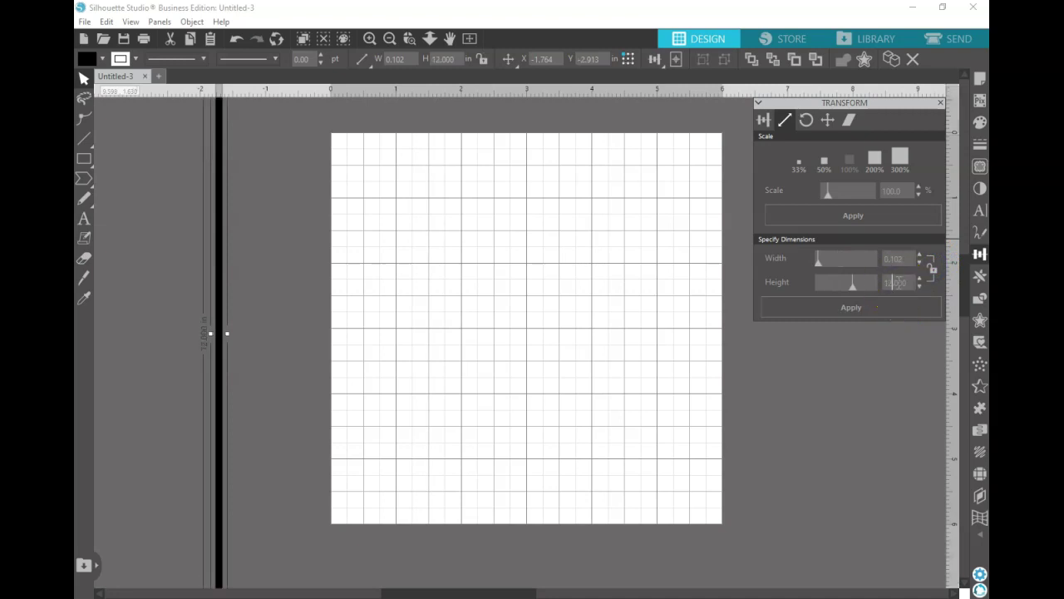
left_click(764, 125)
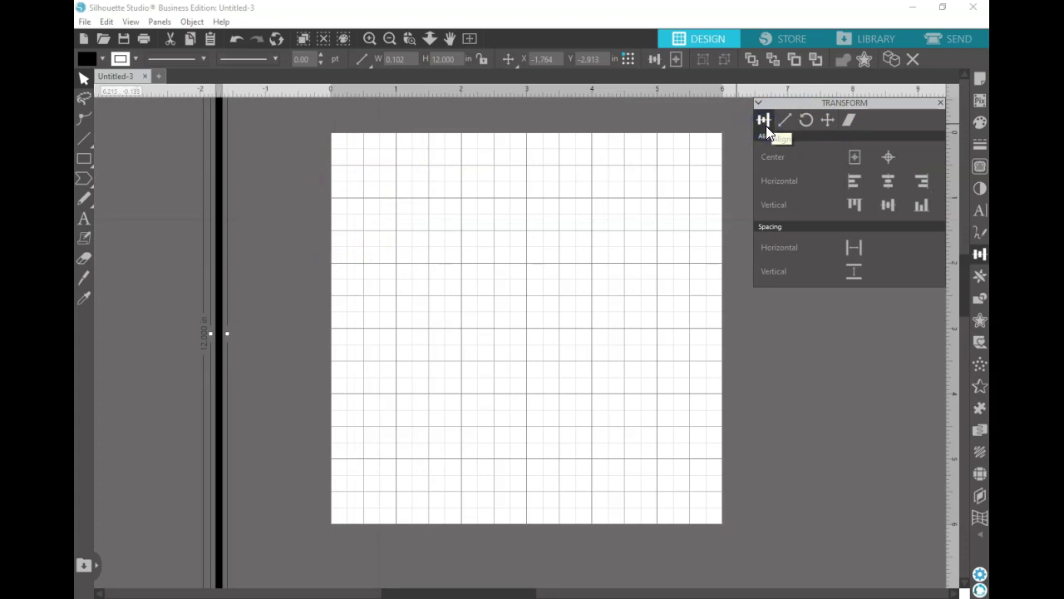
Rotate the 12-inch bar 45° clockwise, undoing an accidental counter-clockwise turn.
left_click(782, 127)
left_click(805, 120)
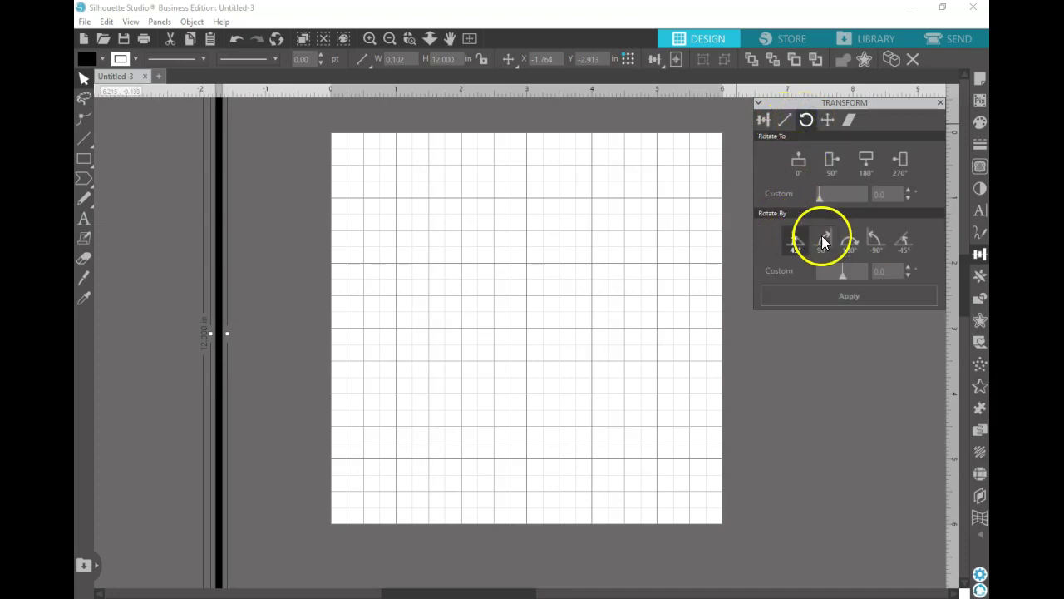
left_click(898, 238)
left_click(237, 38)
left_click(796, 243)
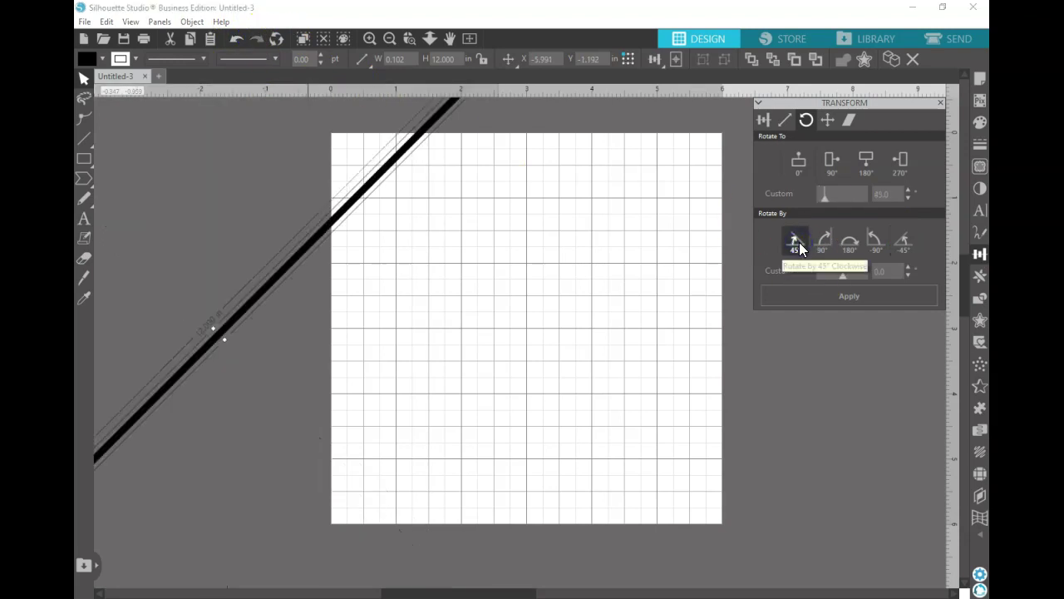
Center the diagonal bar on the 6 × 6 page and reselect it.
left_click(767, 121)
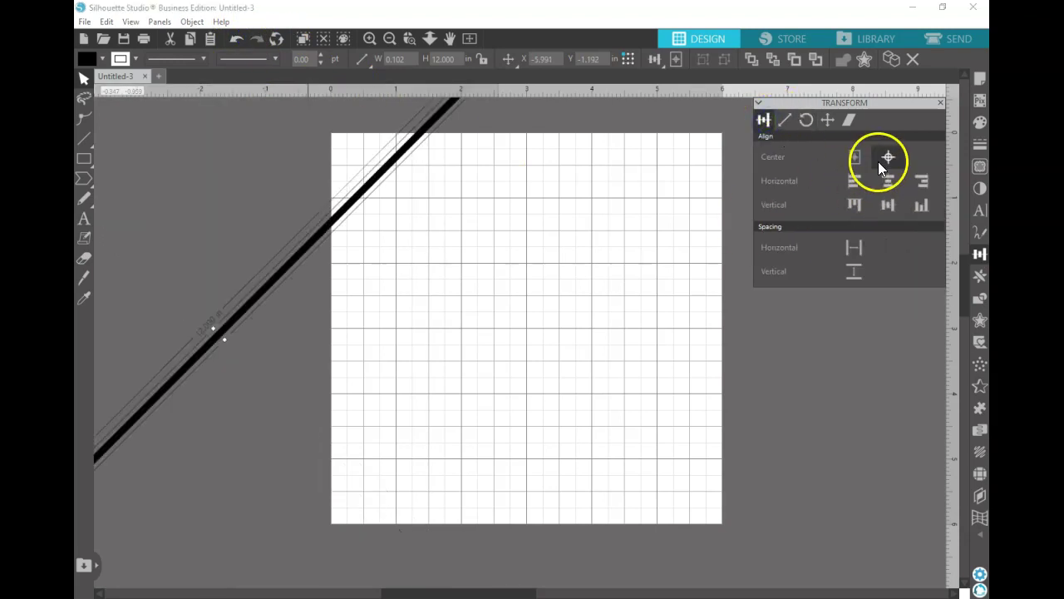
left_click(856, 158)
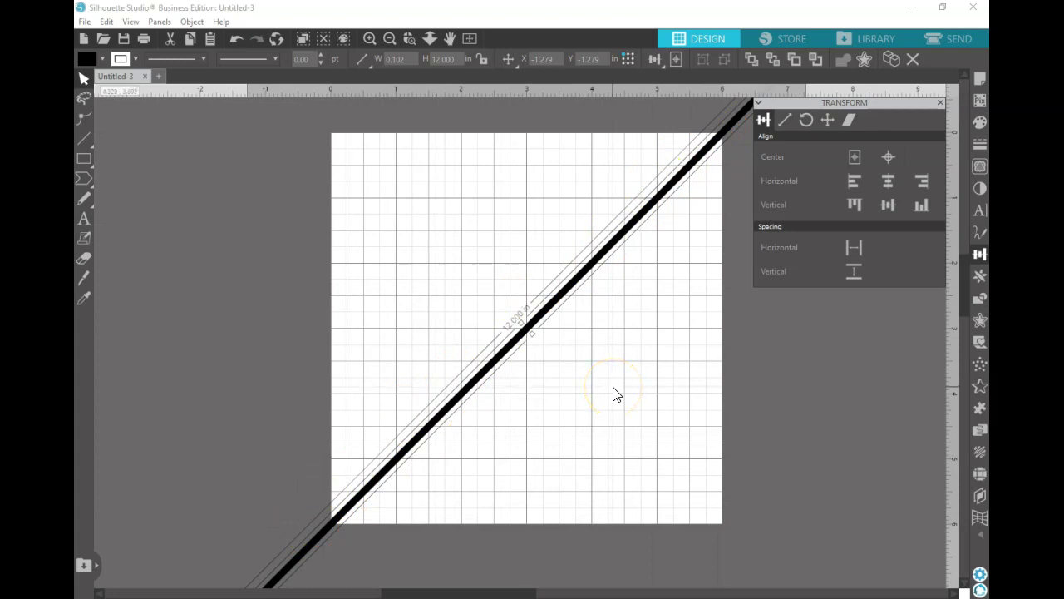
left_click(570, 285)
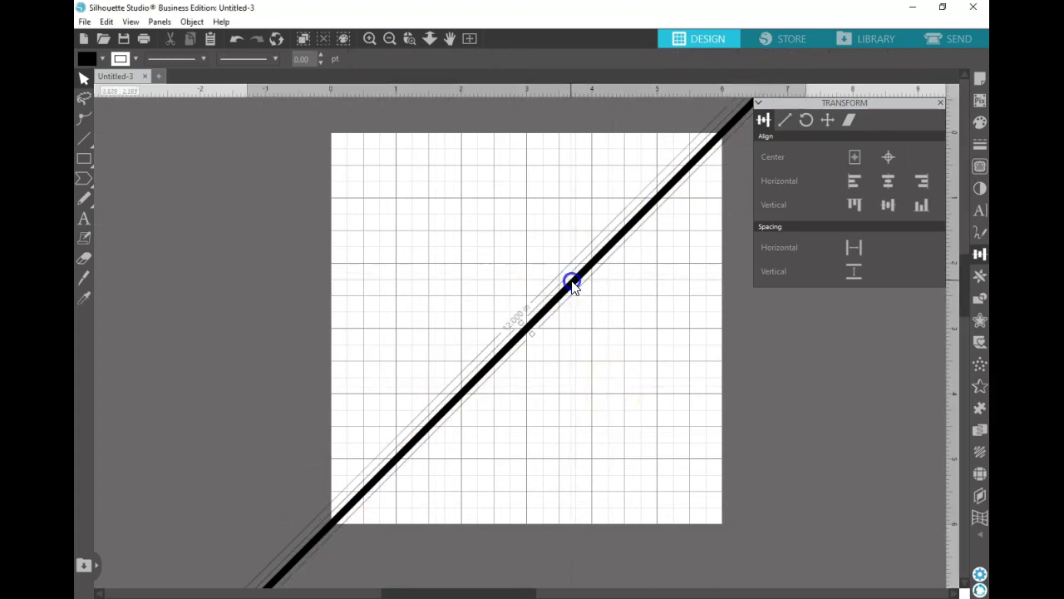
Replicate the diagonal bar 6 times using custom 0.5 in X and Y offsets.
left_click(980, 276)
left_click_drag(862, 105, 865, 145)
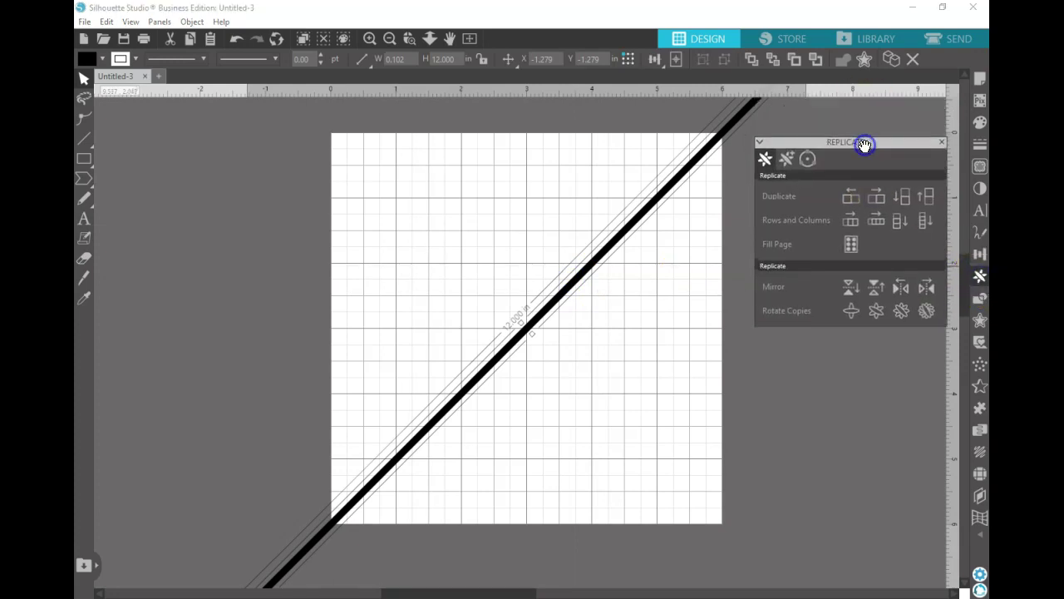
left_click(790, 160)
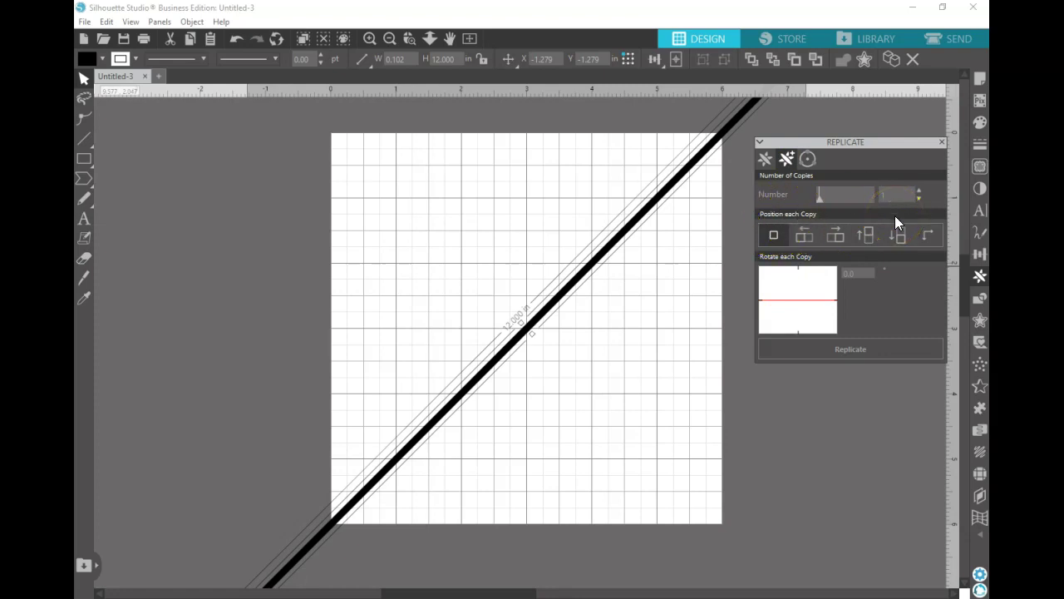
left_click(927, 235)
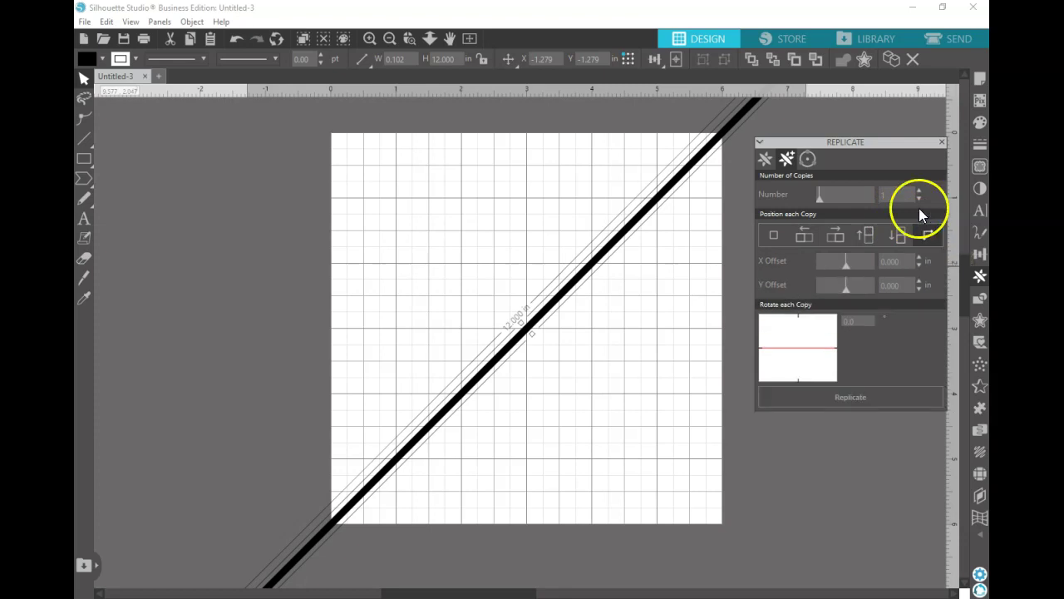
left_click(901, 195)
type("6")
left_click(897, 166)
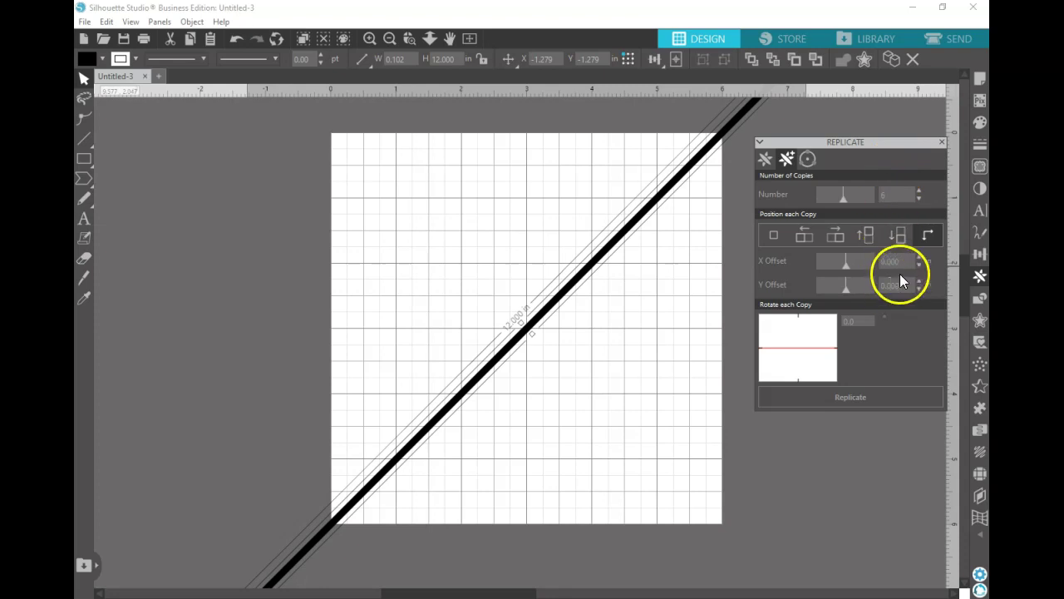
left_click(858, 260)
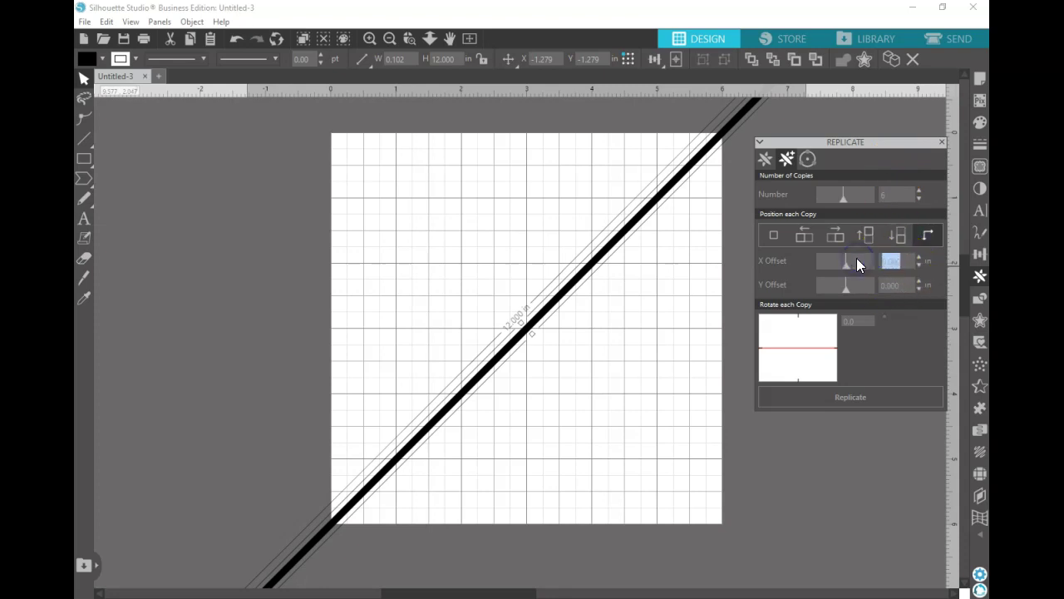
type("0.5")
key("Tab")
key("Tab")
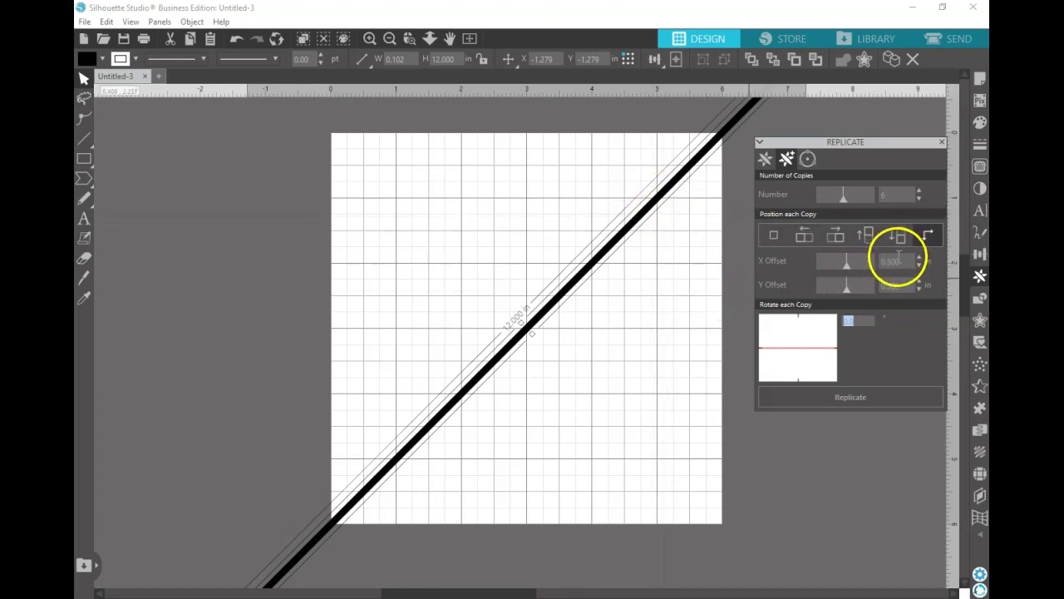
left_click(855, 398)
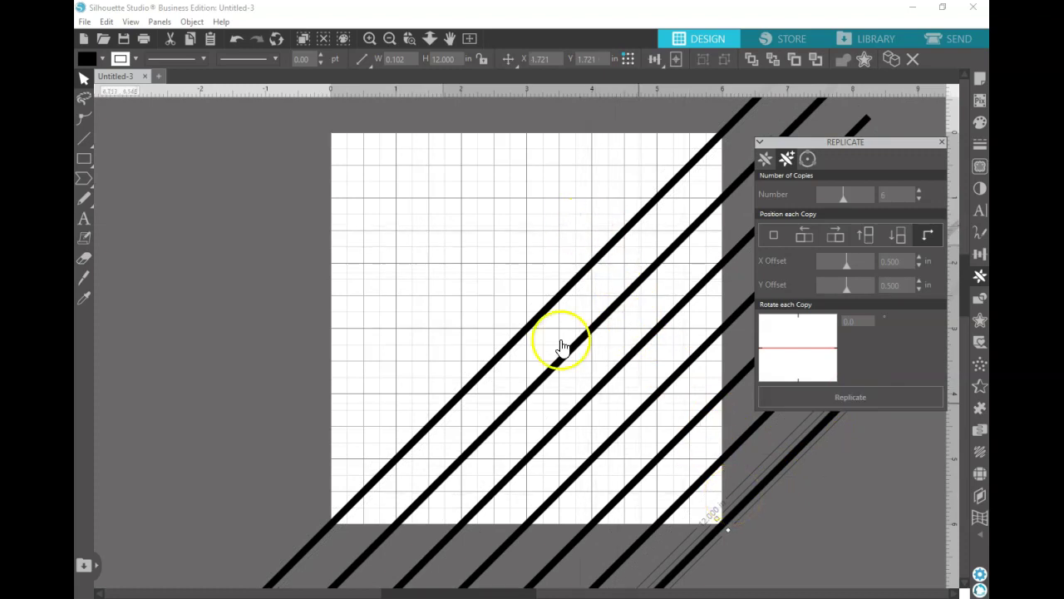
Undo the copies, change the offsets to 0.25 in, and replicate the bar again.
left_click(237, 41)
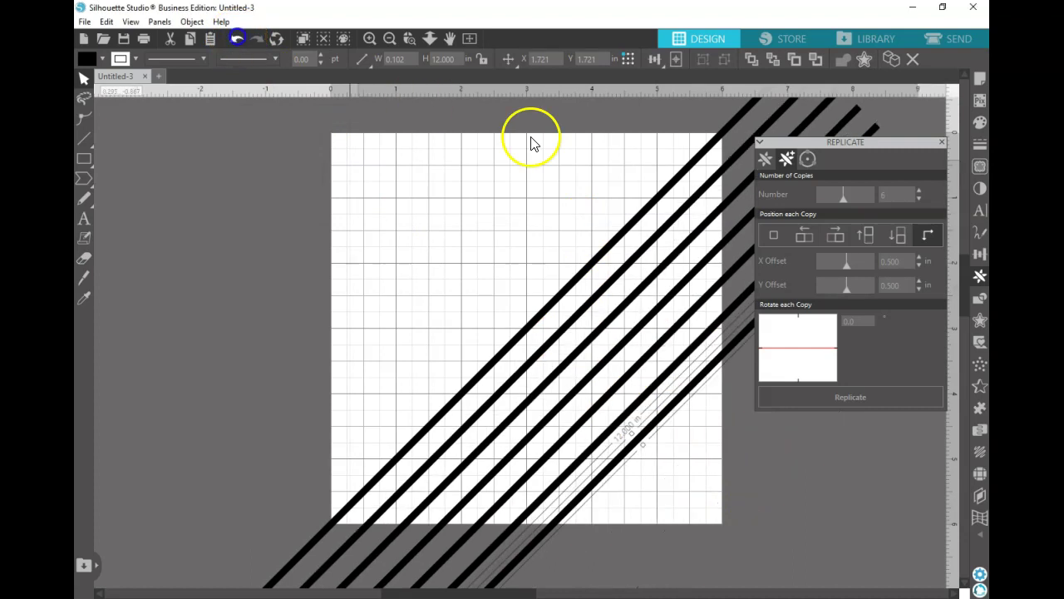
key("ctrl+z")
left_click(890, 262)
type("-")
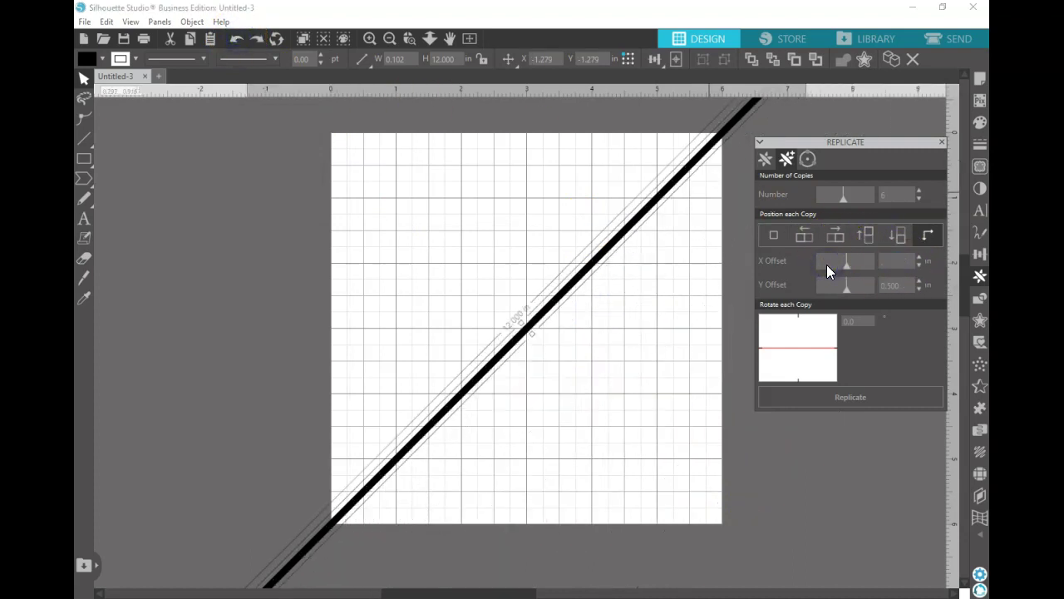
left_click(909, 283)
type(".25")
left_click(900, 318)
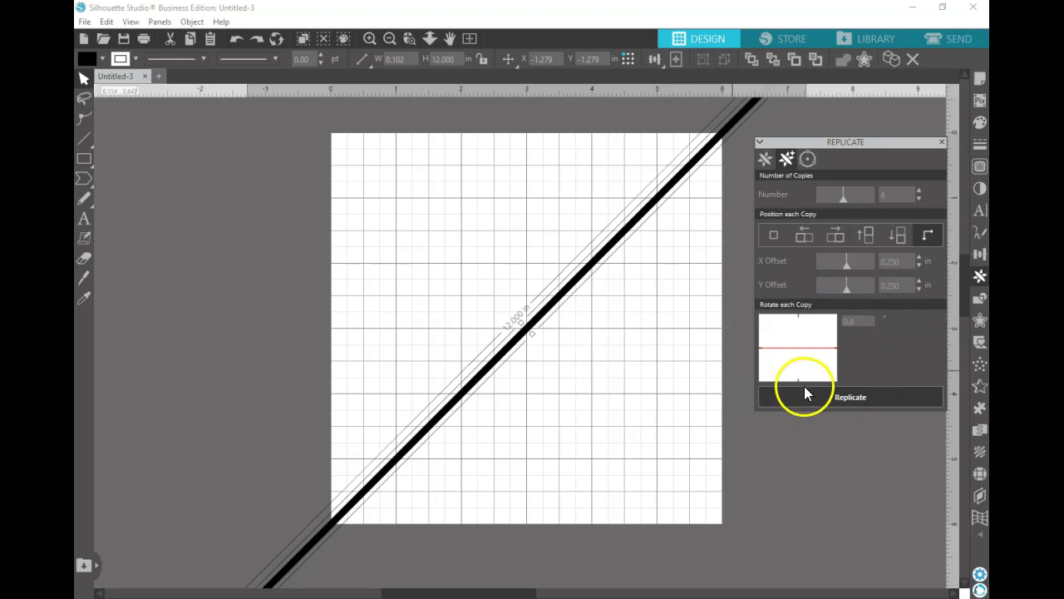
left_click(889, 396)
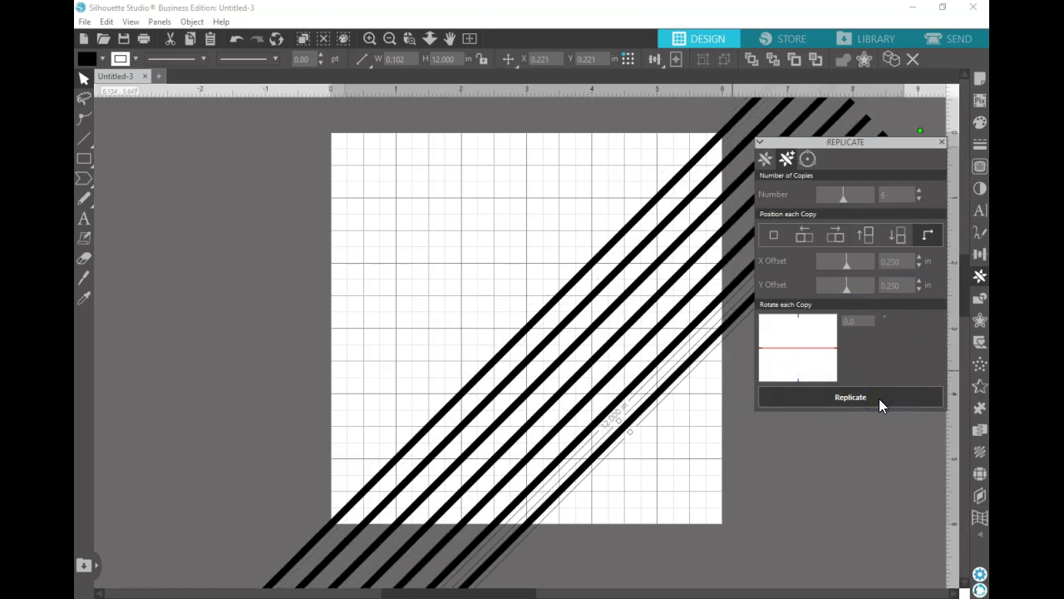
Undo, try 8 copies, then undo back to the single diagonal bar.
left_click(237, 39)
double_click(888, 194)
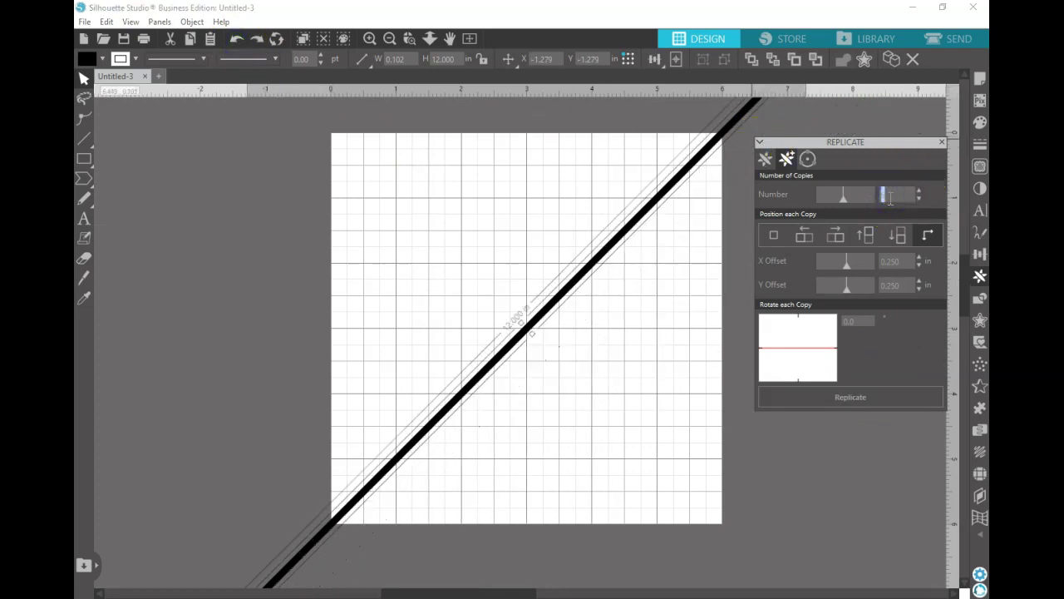
type("8")
left_click(872, 401)
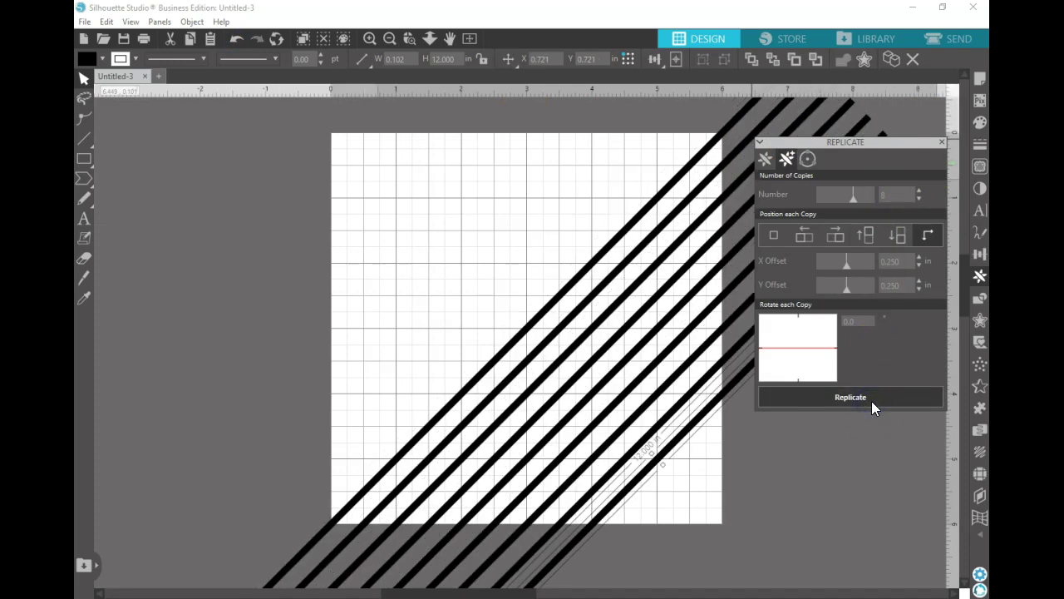
left_click(895, 195)
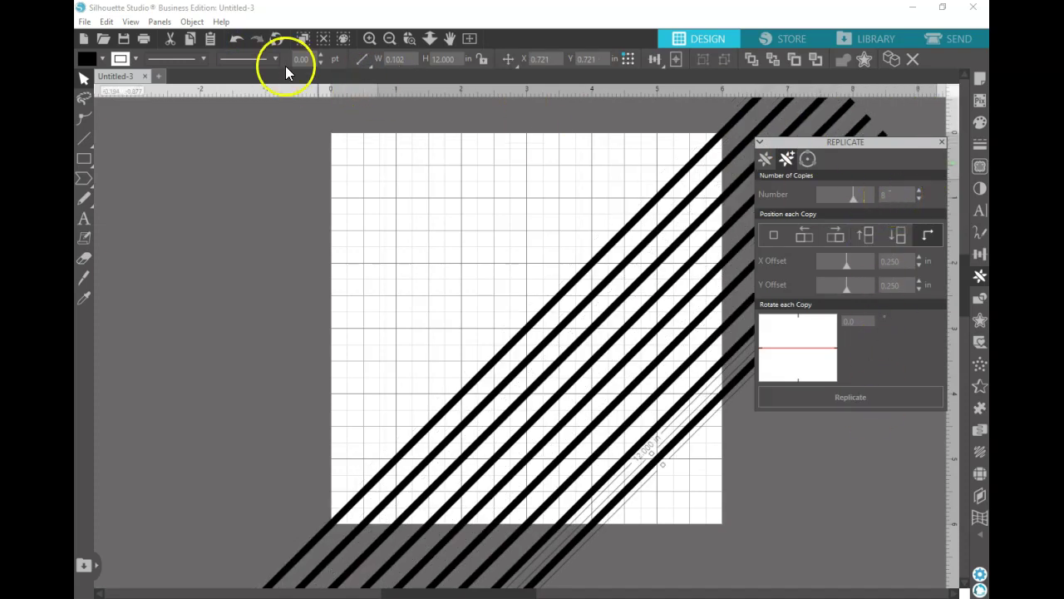
left_click(236, 39)
left_click(888, 193)
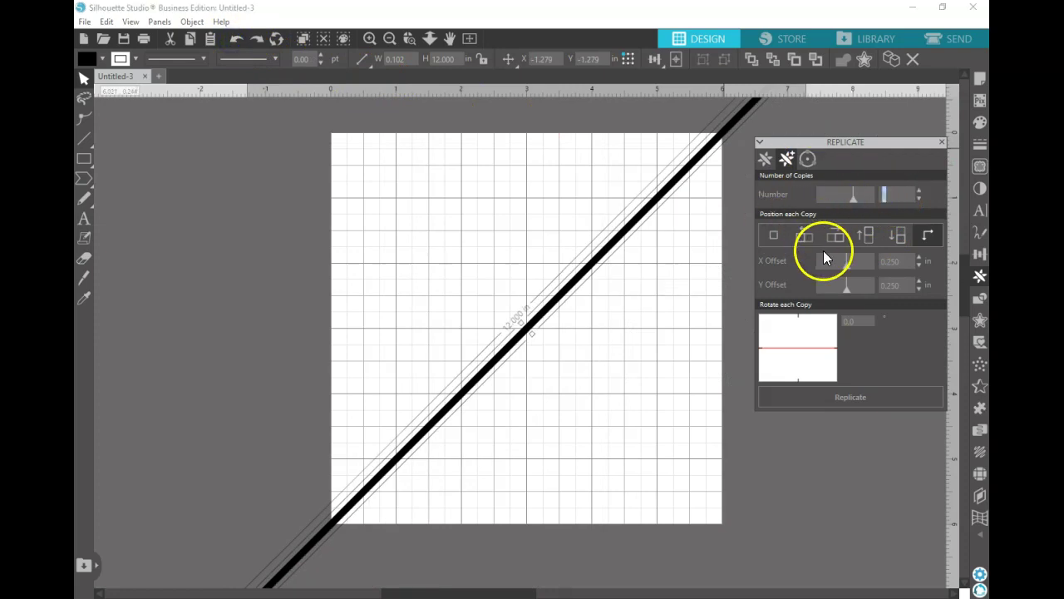
Replicate the diagonal line 12 times and reselect the original line.
type("12")
left_click(854, 399)
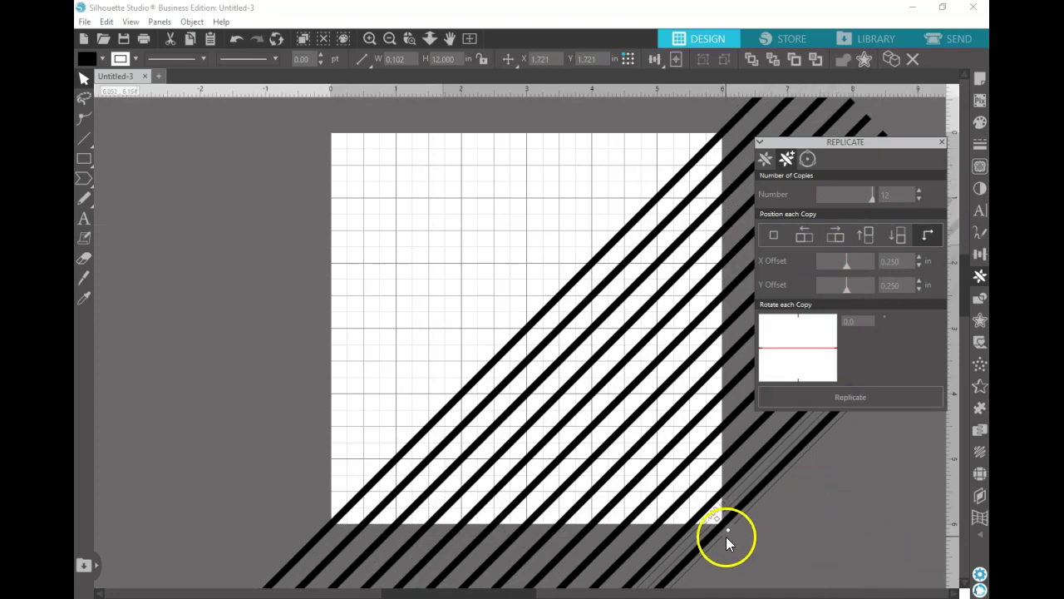
left_click(559, 299)
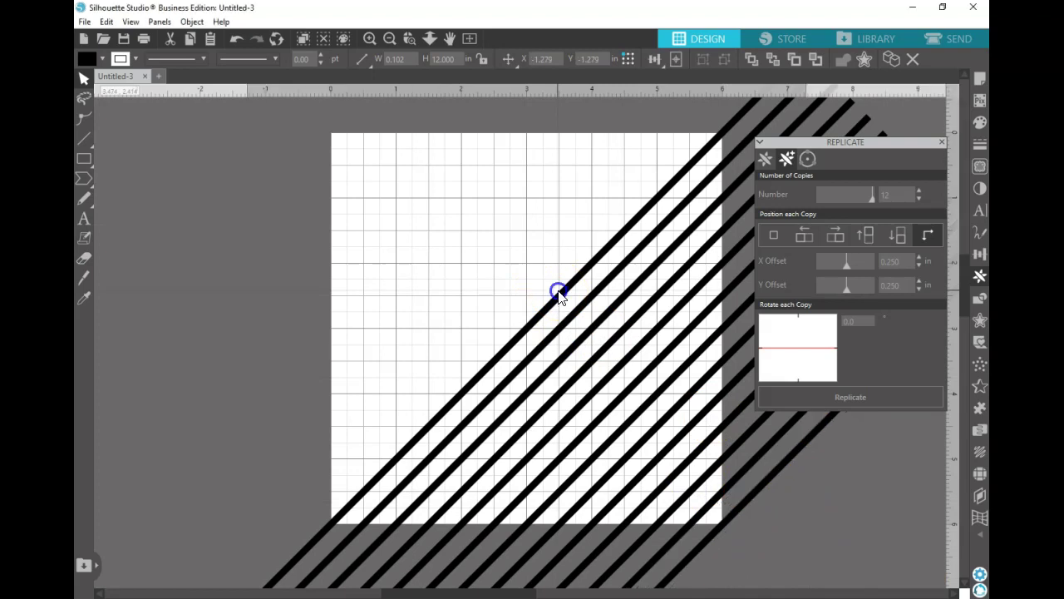
Set the X and Y offsets to -0.25 in, replicate the opposite way, and zoom out.
type("-")
left_click(878, 283)
left_click(881, 284)
type("-")
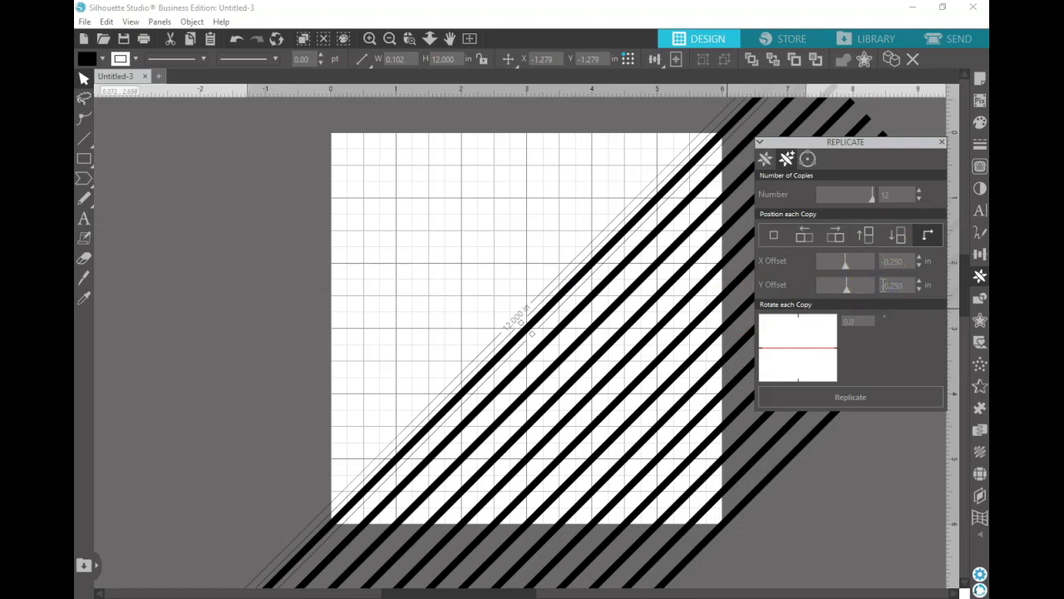
left_click(867, 397)
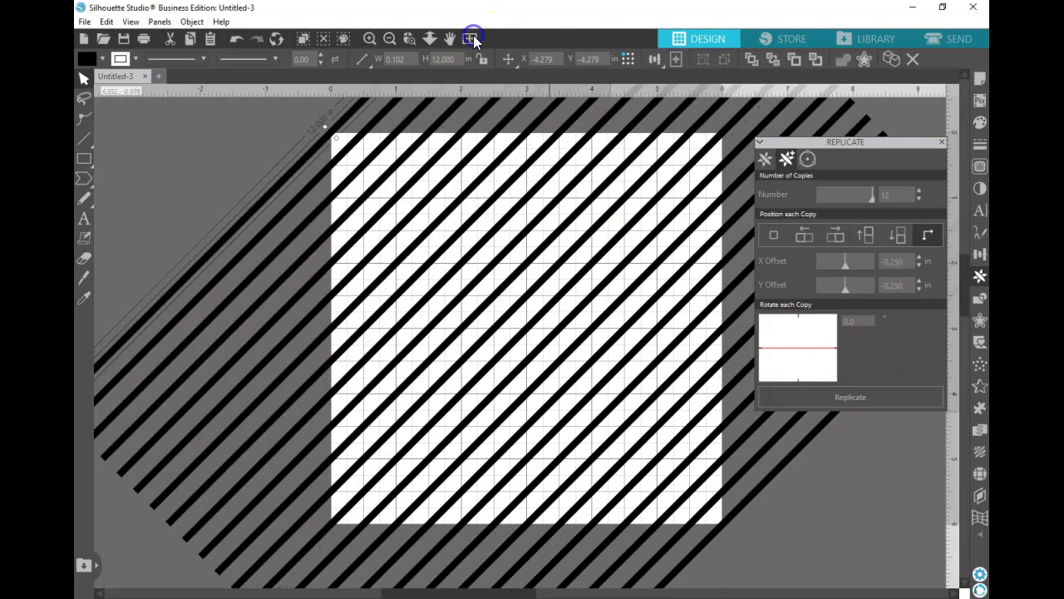
left_click(388, 39)
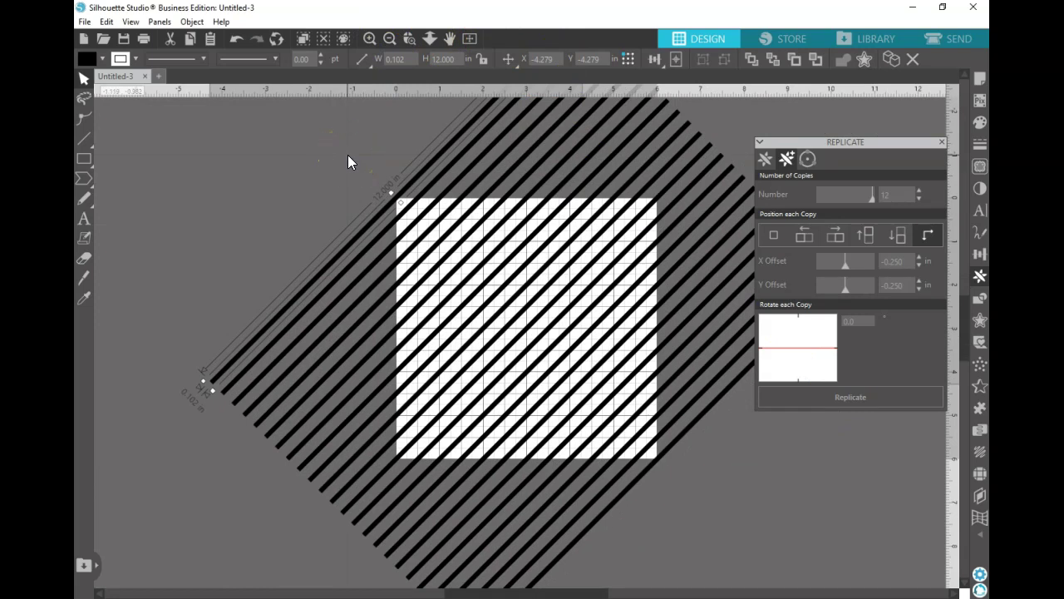
Save the design as an SVG named 'line test diagonal' in the Valentine's Day folder.
key("i")
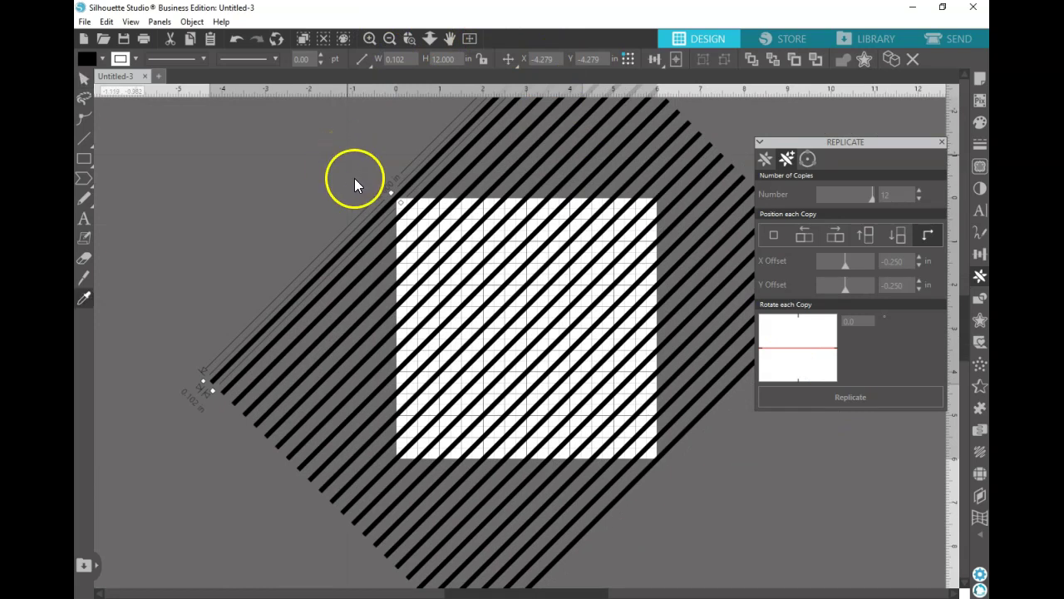
key("ctrl+s")
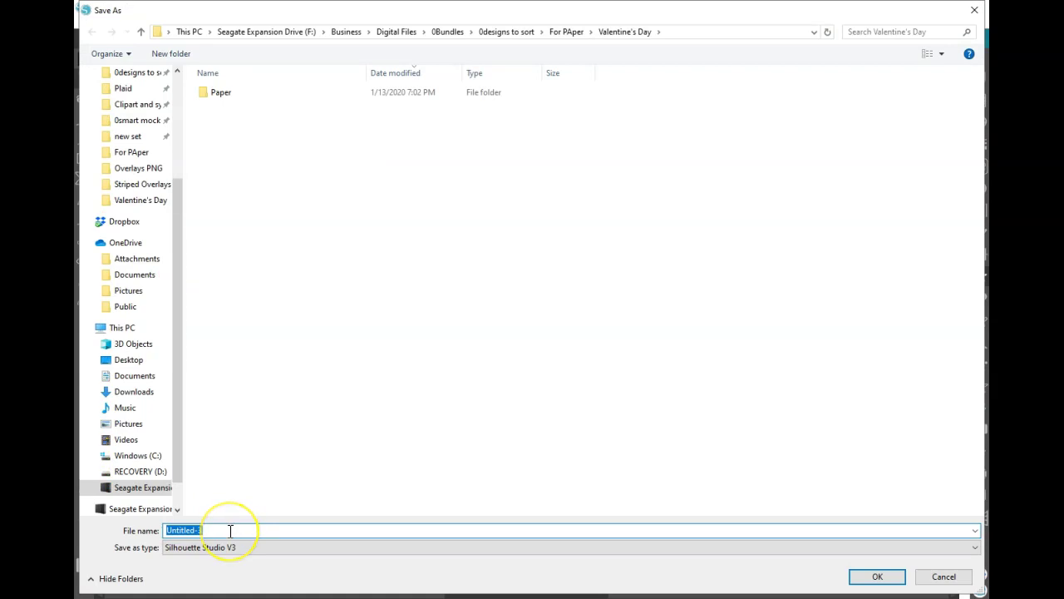
type("line")
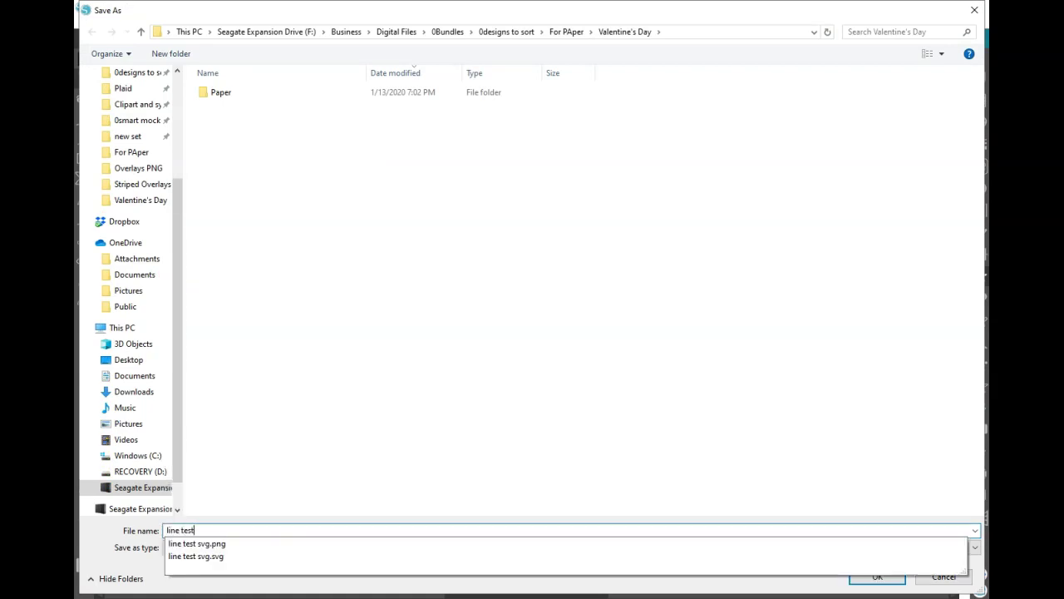
type(" test d")
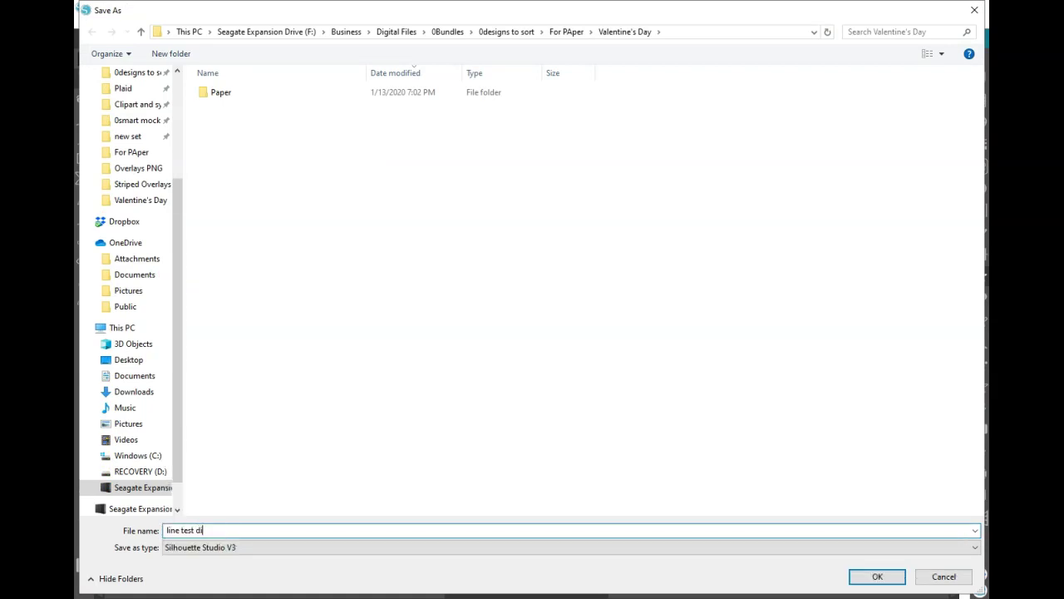
type("iagonal")
left_click(220, 552)
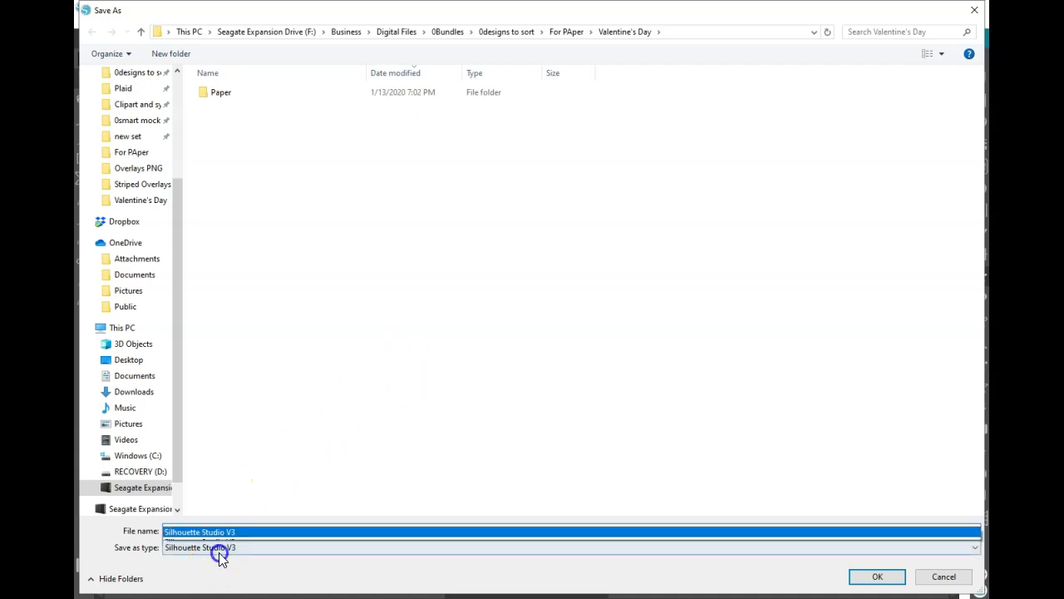
left_click(203, 494)
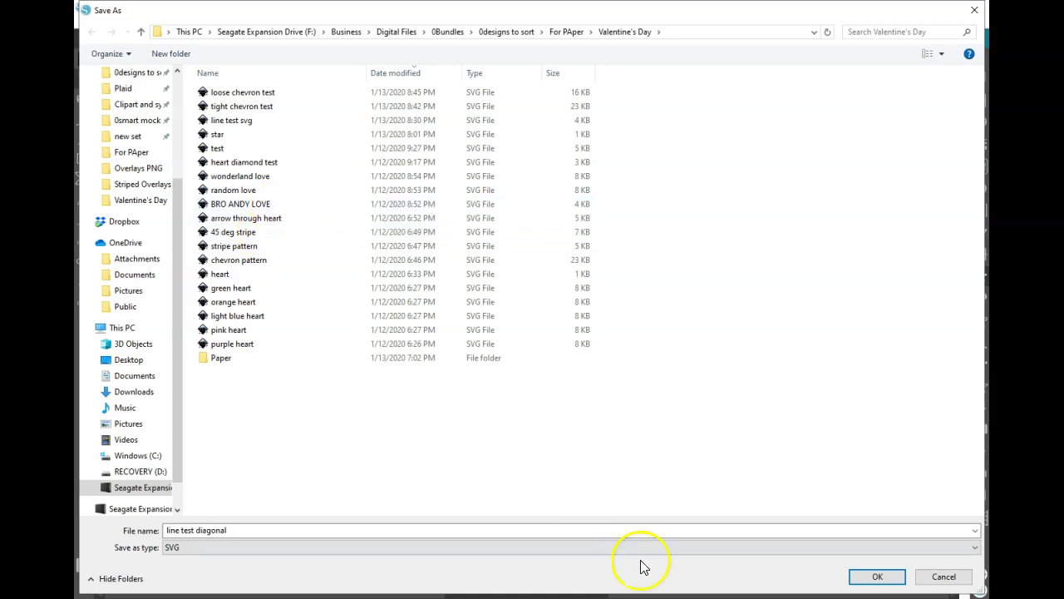
left_click(877, 576)
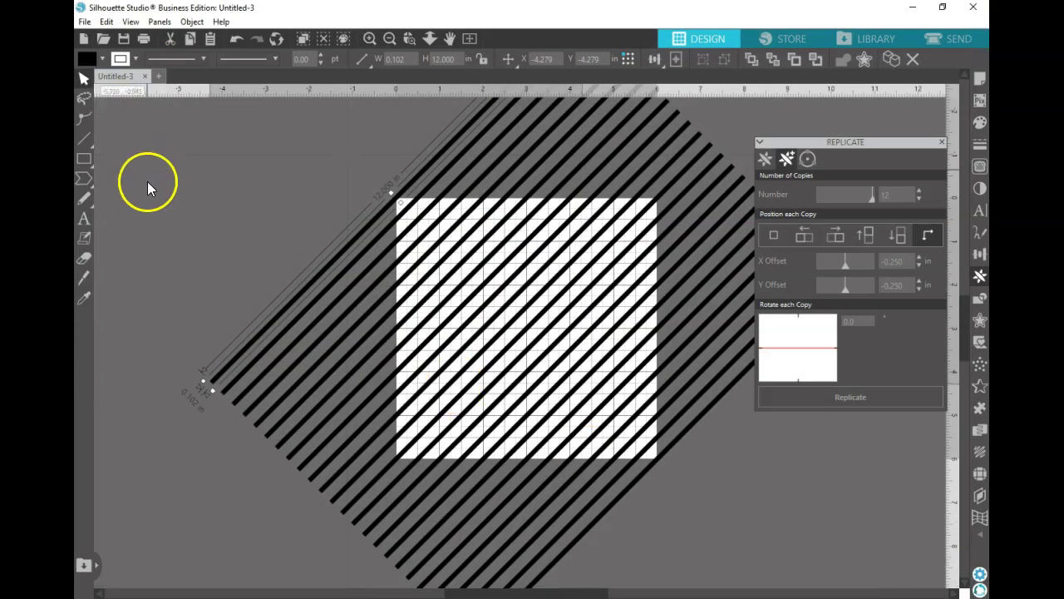
Show the Valentine's Day folder sorted newest first and select 'line test diagonal'.
key("alt+Tab")
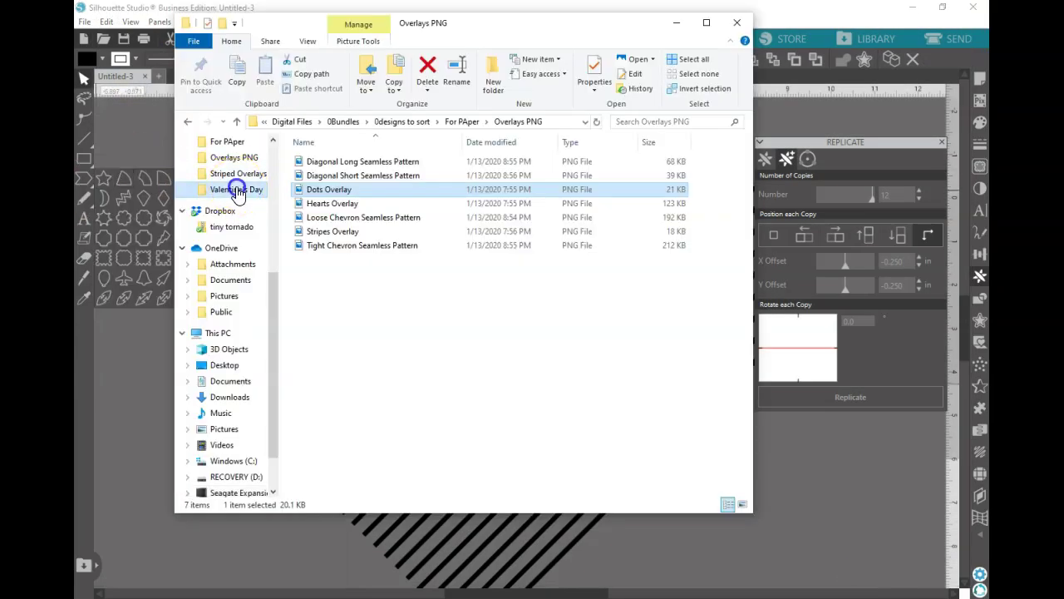
left_click(237, 189)
left_click(502, 142)
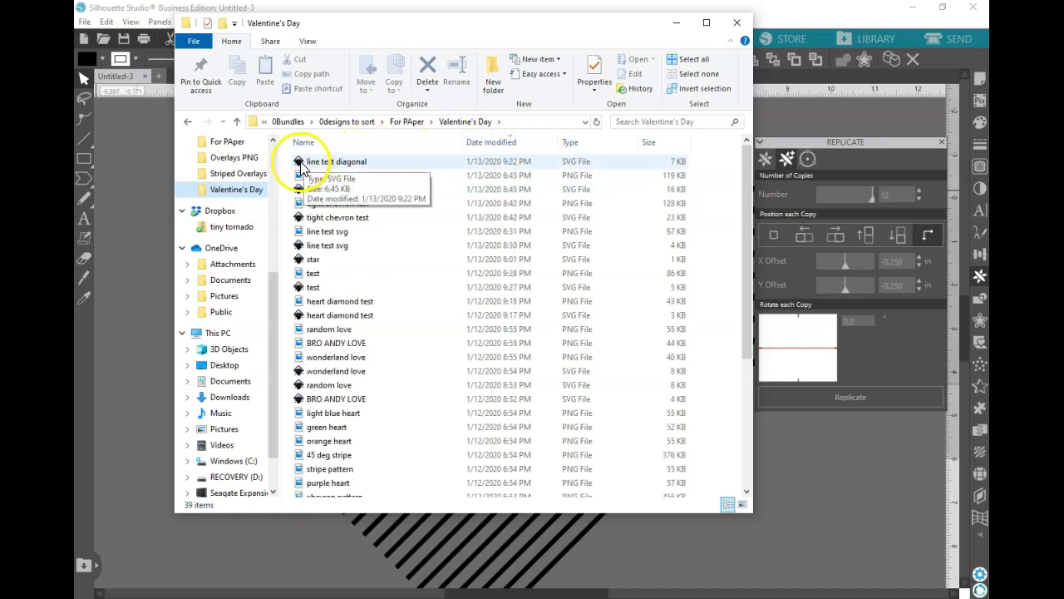
left_click(350, 164)
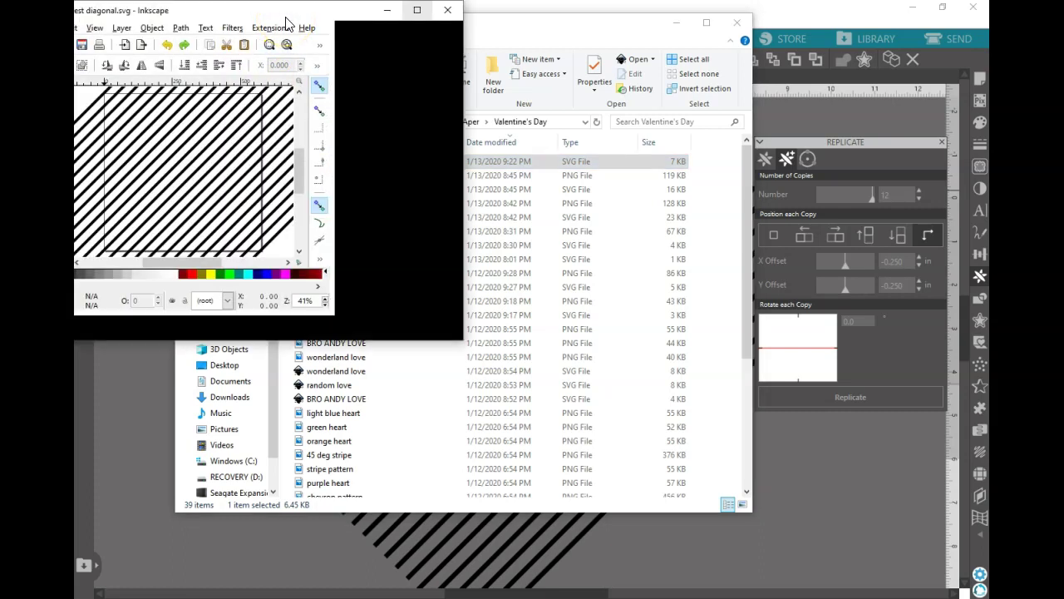
Maximize the Inkscape window showing line test diagonal.svg with its diagonal stripes.
left_click(449, 7)
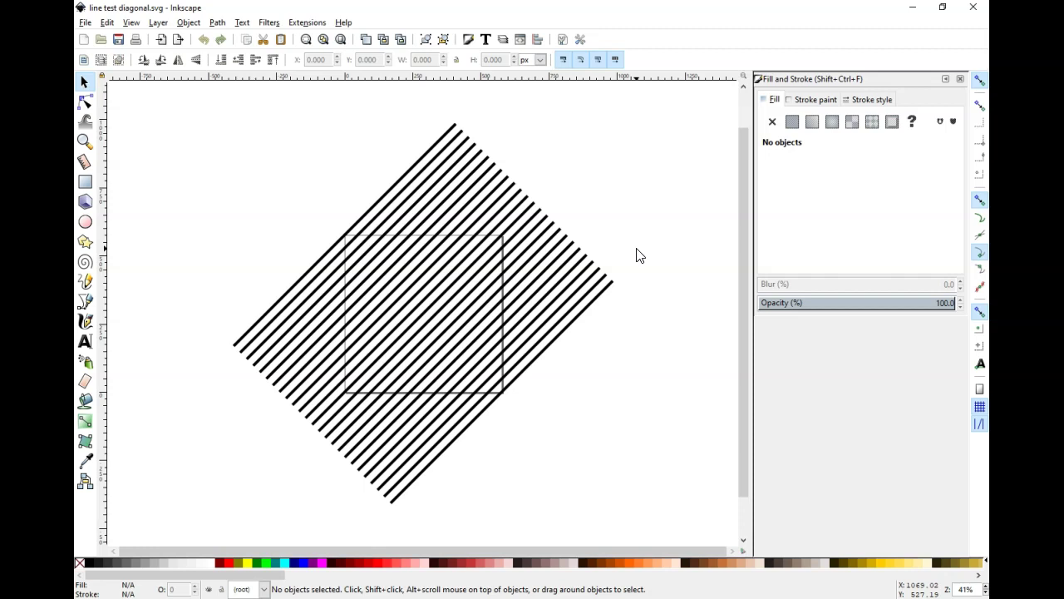
Export the Inkscape page to 'line test diagonal' PNG at 1800 × 1800 px, 300 dpi.
key("shift+ctrl+e")
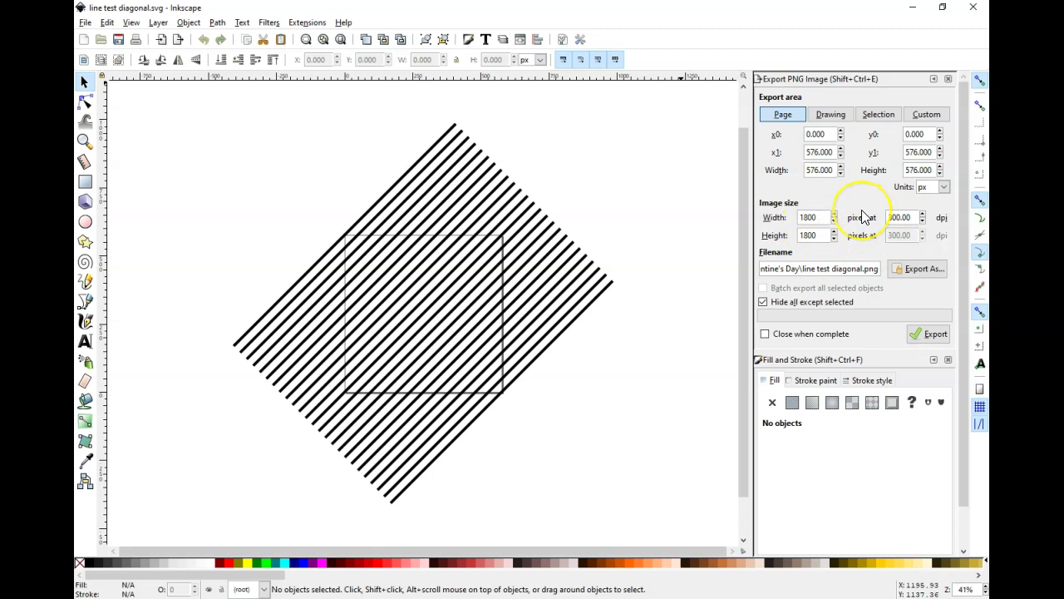
left_click(907, 222)
left_click(817, 220)
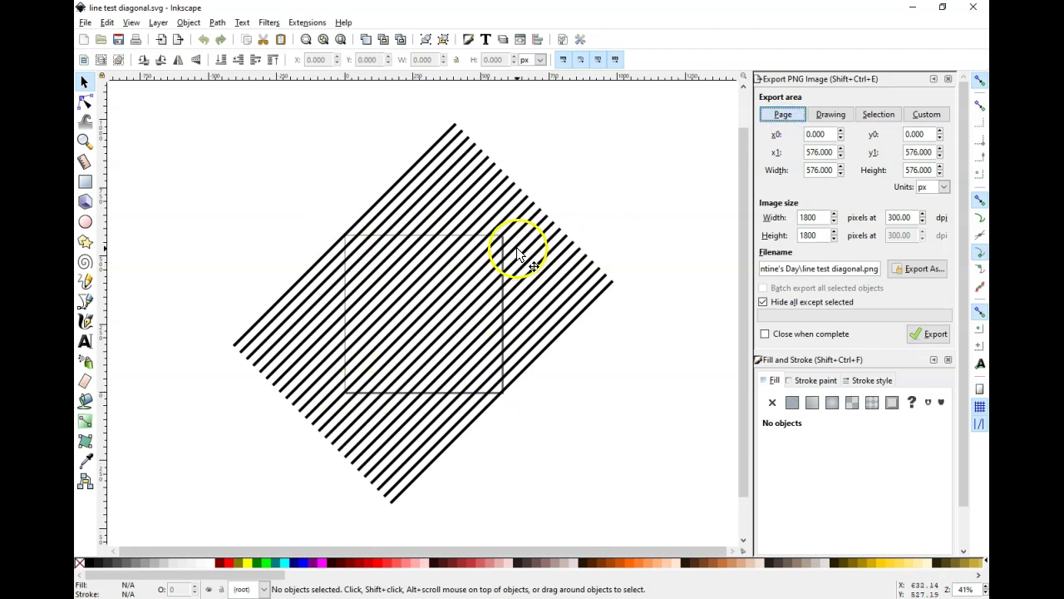
left_click(765, 334)
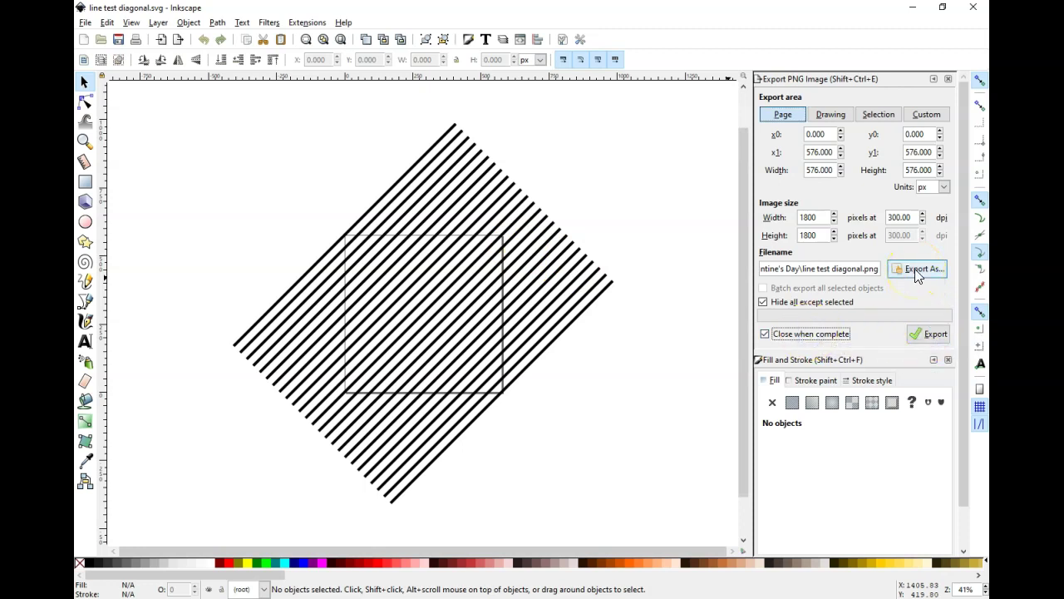
left_click(931, 333)
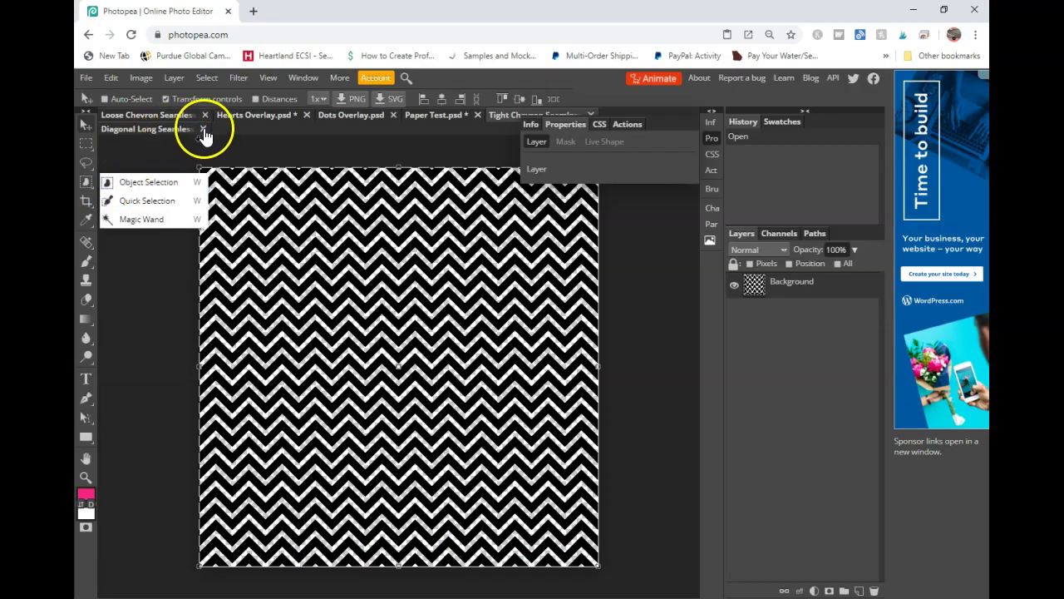
Close the diagonal pattern document, reload Photopea, and start a New Project.
left_click(204, 133)
left_click(130, 34)
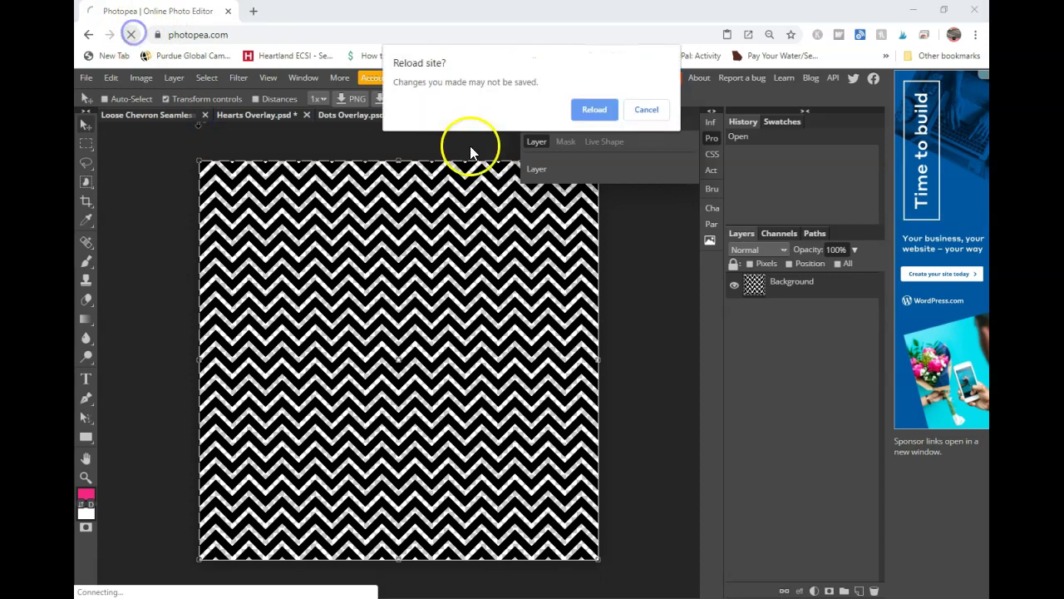
left_click(617, 111)
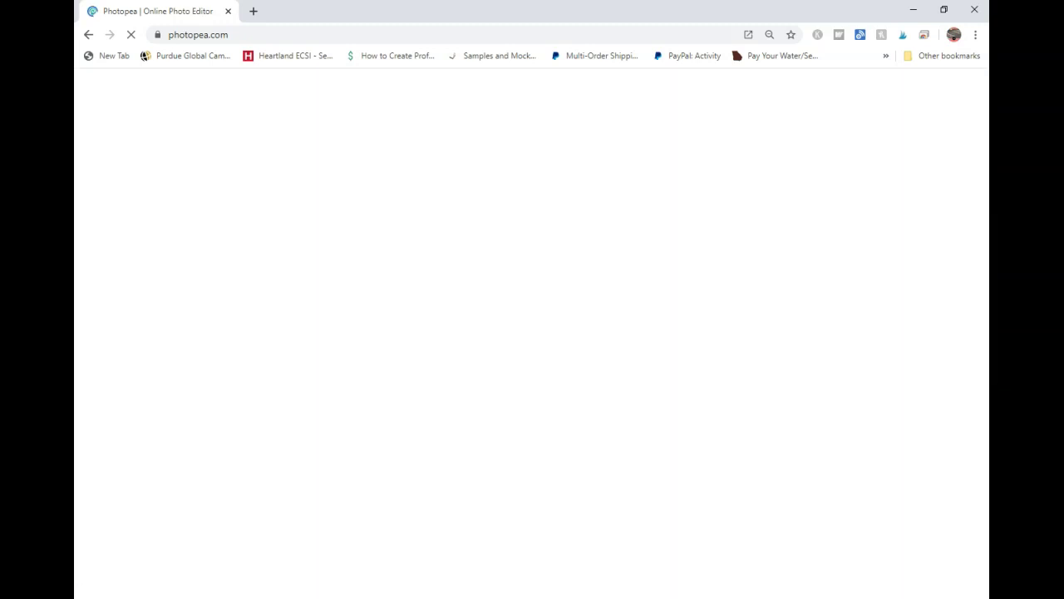
left_click(326, 156)
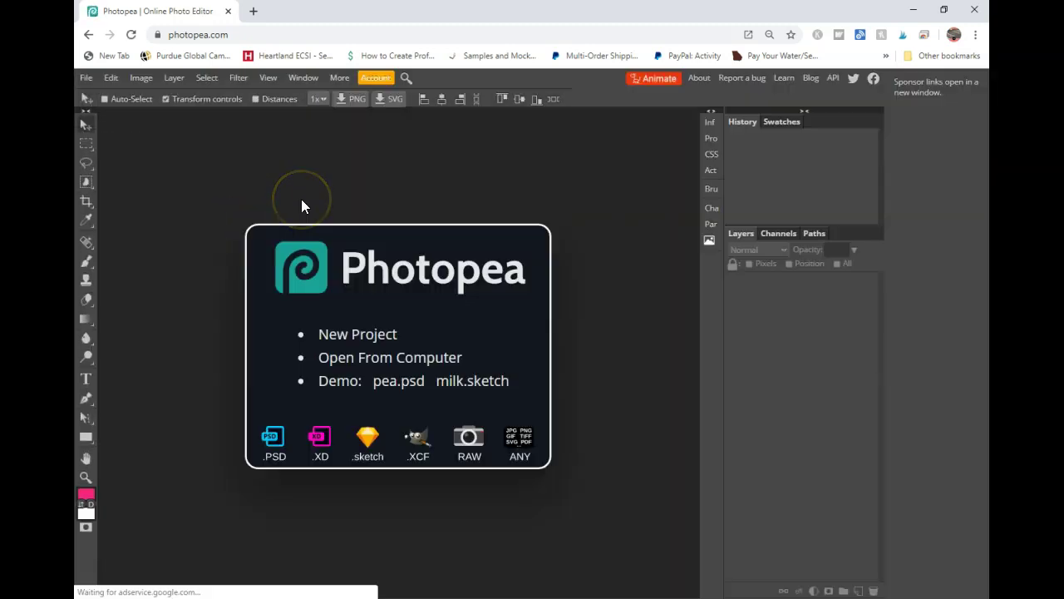
left_click(348, 341)
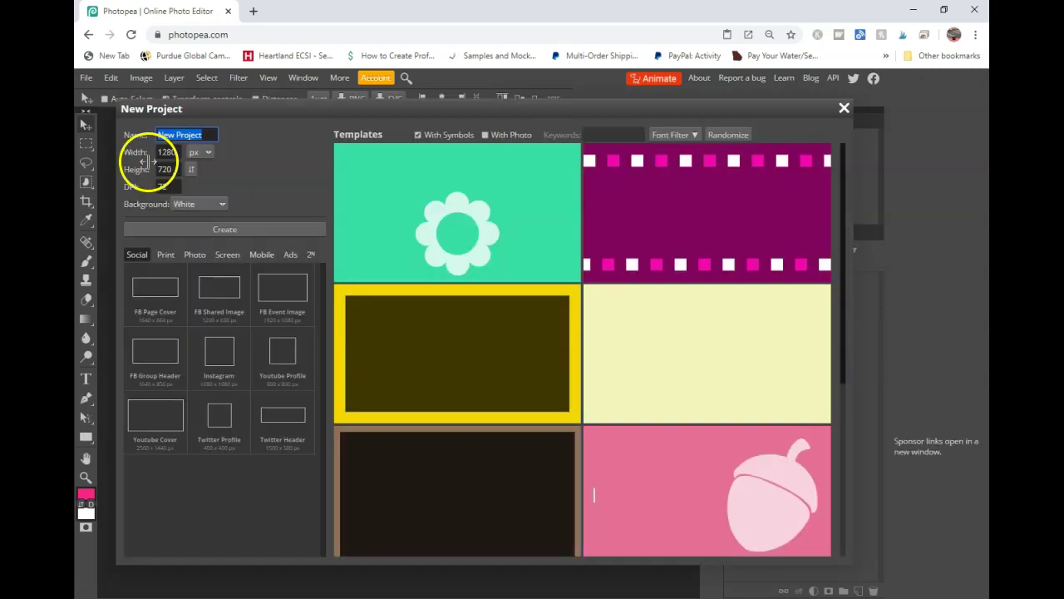
Create a transparent 3600 × 3600 px, 300 dpi document named 'Diagonal Line Paper', then choose File > Open.
type("Di")
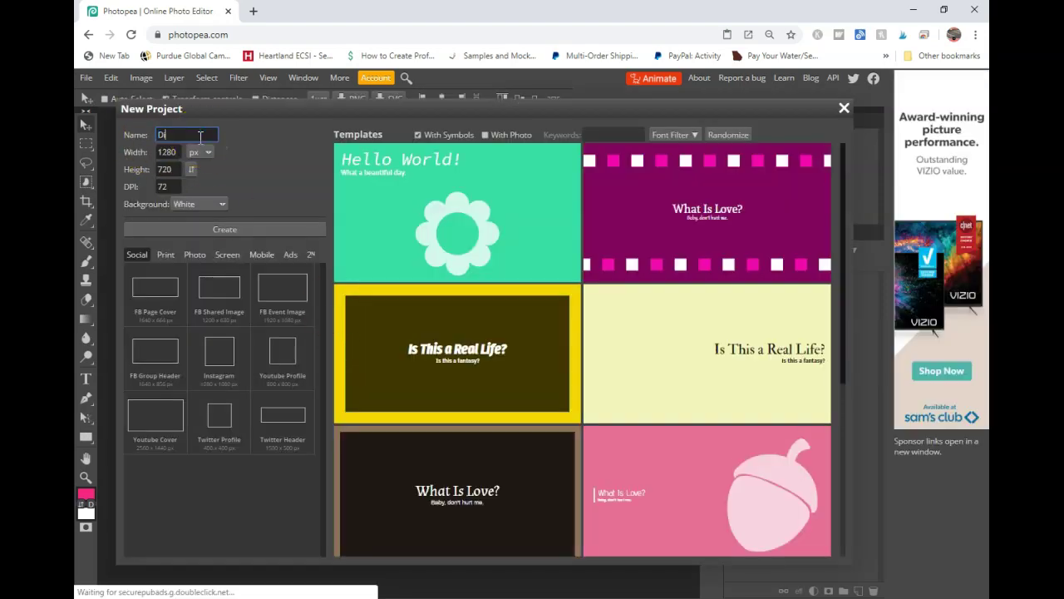
type("agonal Line Paper")
left_click(183, 152)
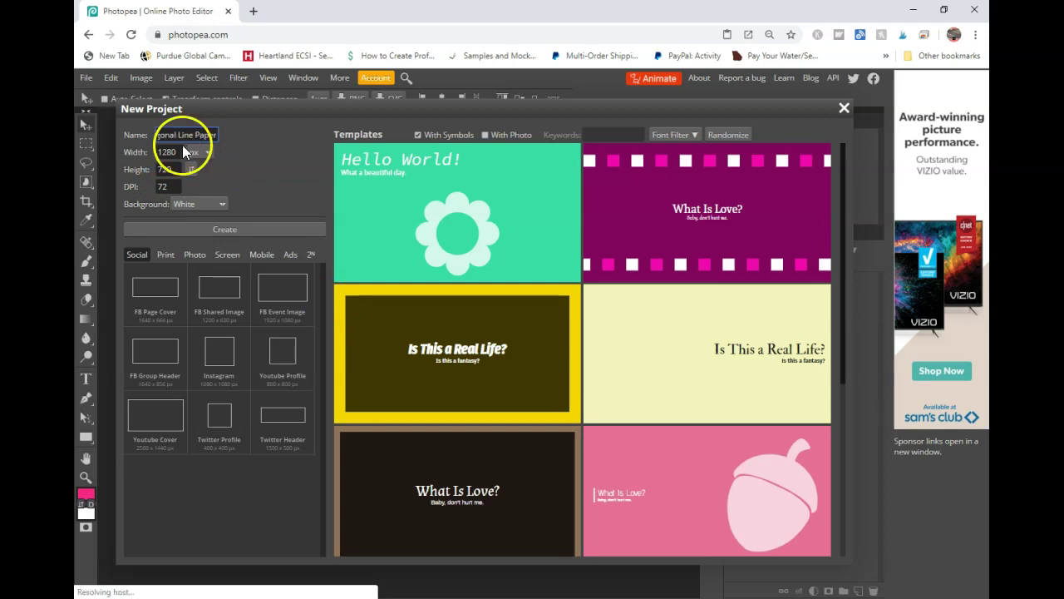
double_click(172, 152)
type("3")
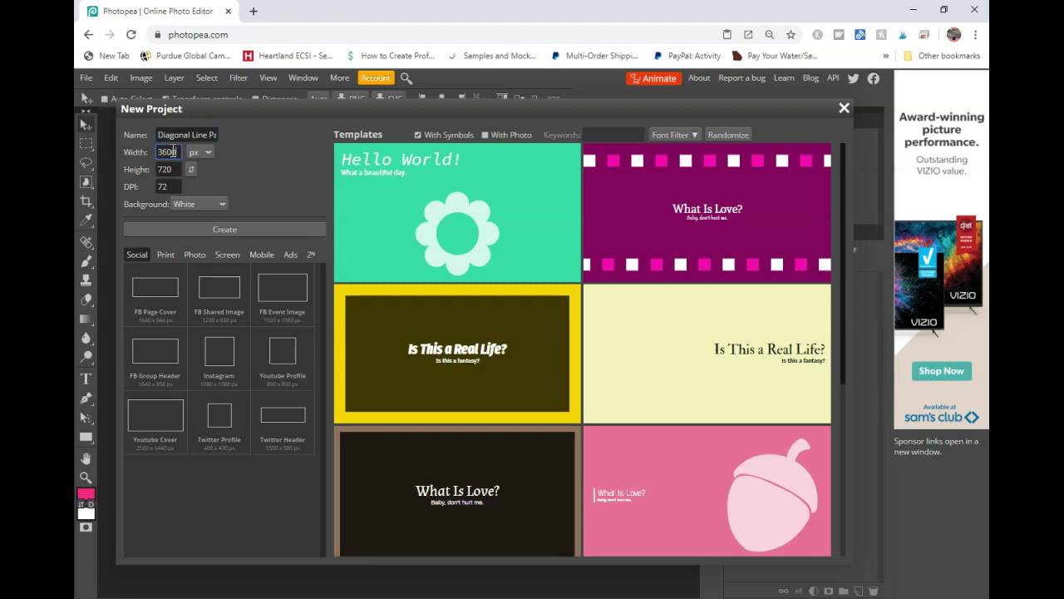
type("600")
double_click(172, 168)
type("3600")
double_click(167, 186)
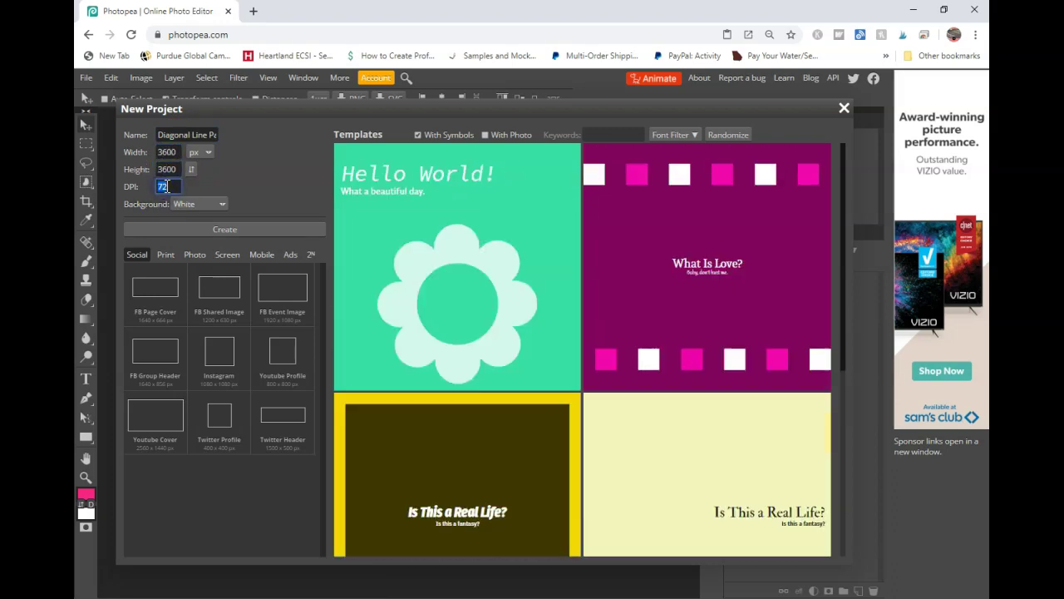
type("300")
left_click(199, 203)
left_click(207, 239)
left_click(212, 231)
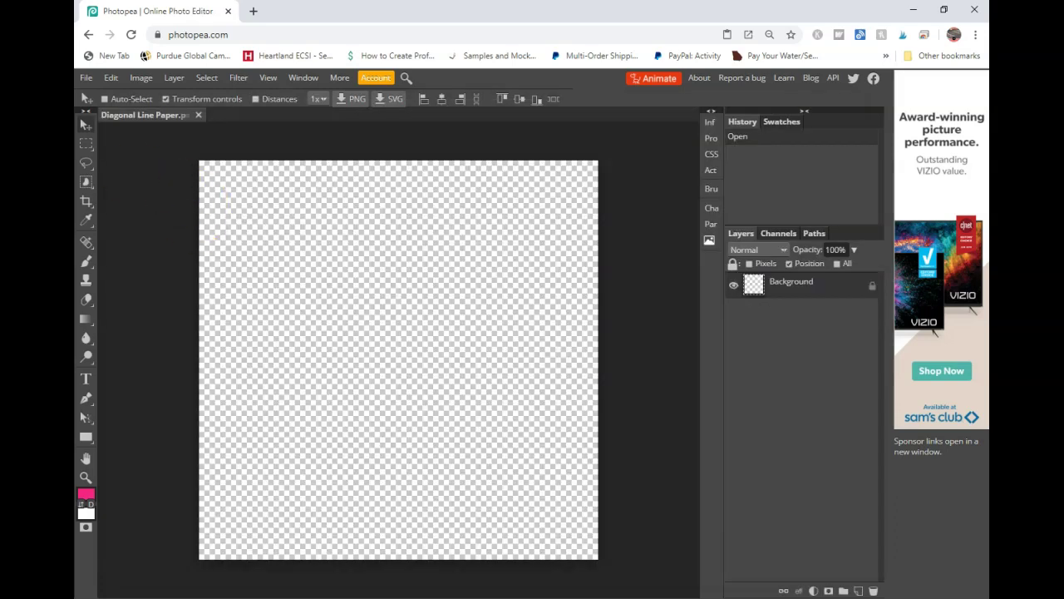
left_click(86, 78)
left_click(103, 114)
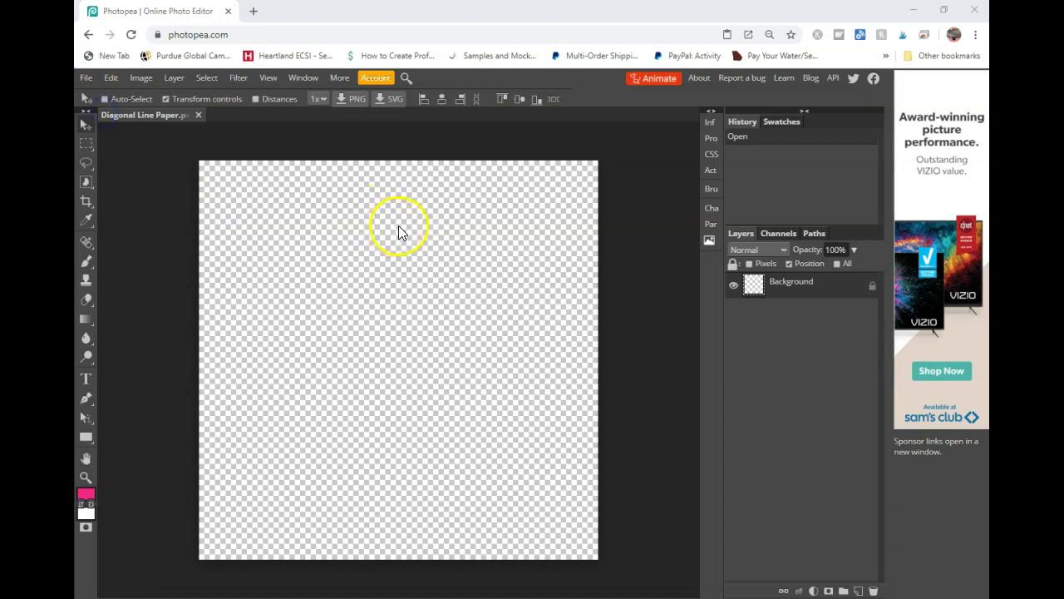
Browse from For PAper into Valentine's Day and open the line test diagonal PNG.
left_click(476, 109)
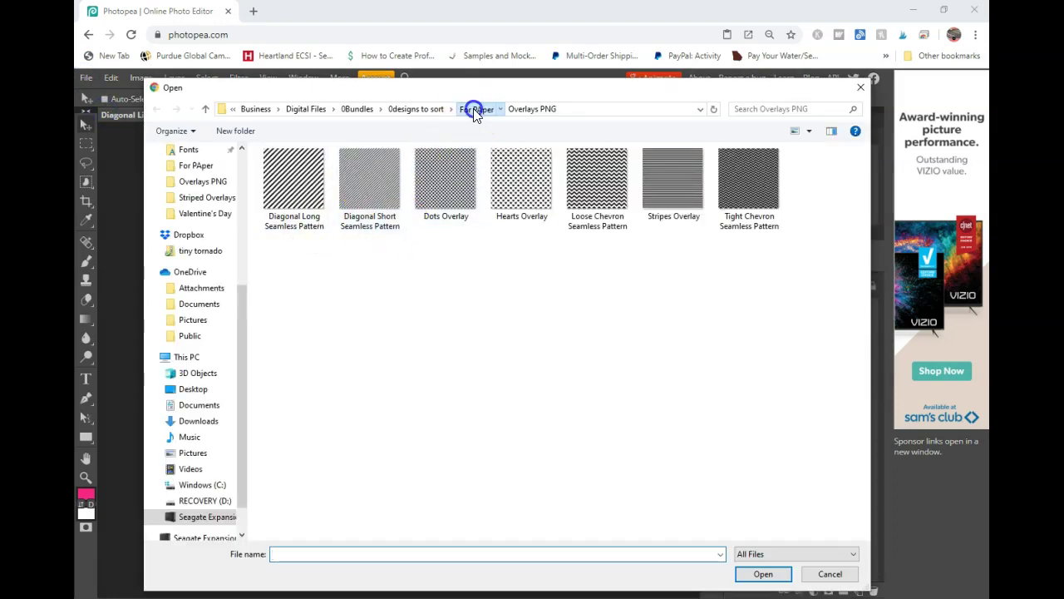
double_click(304, 182)
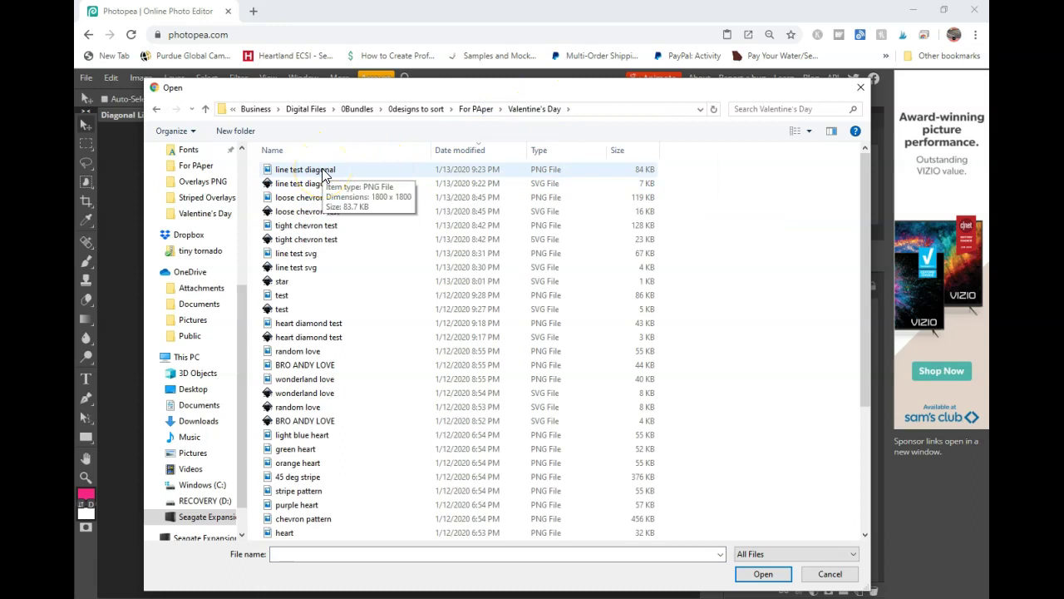
double_click(323, 172)
left_click(442, 158)
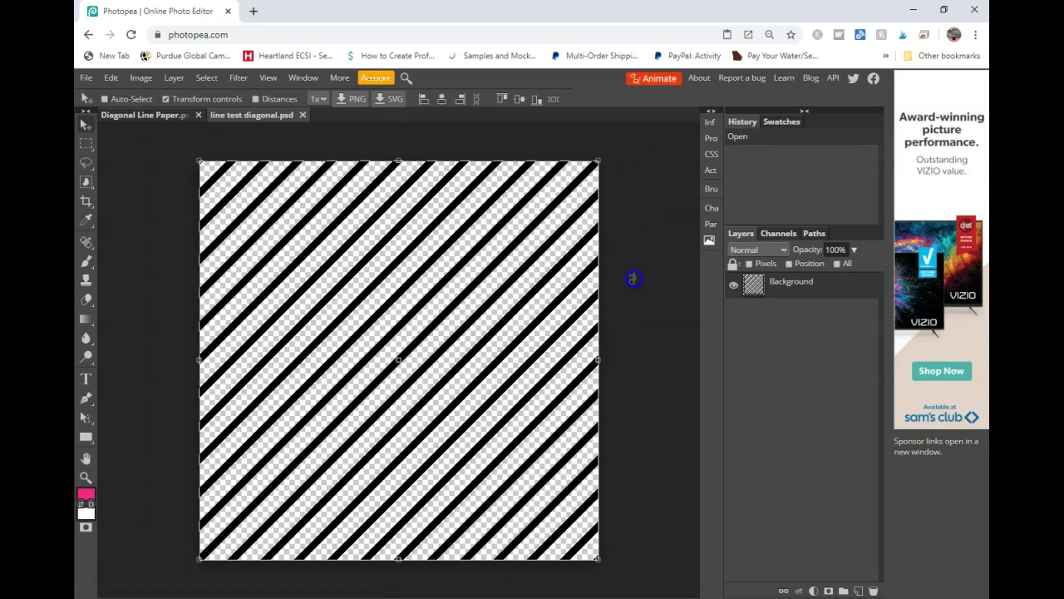
Define the stripe image as a new pattern and switch back to Diagonal Line Paper.
left_click(111, 79)
mouse_move(169, 373)
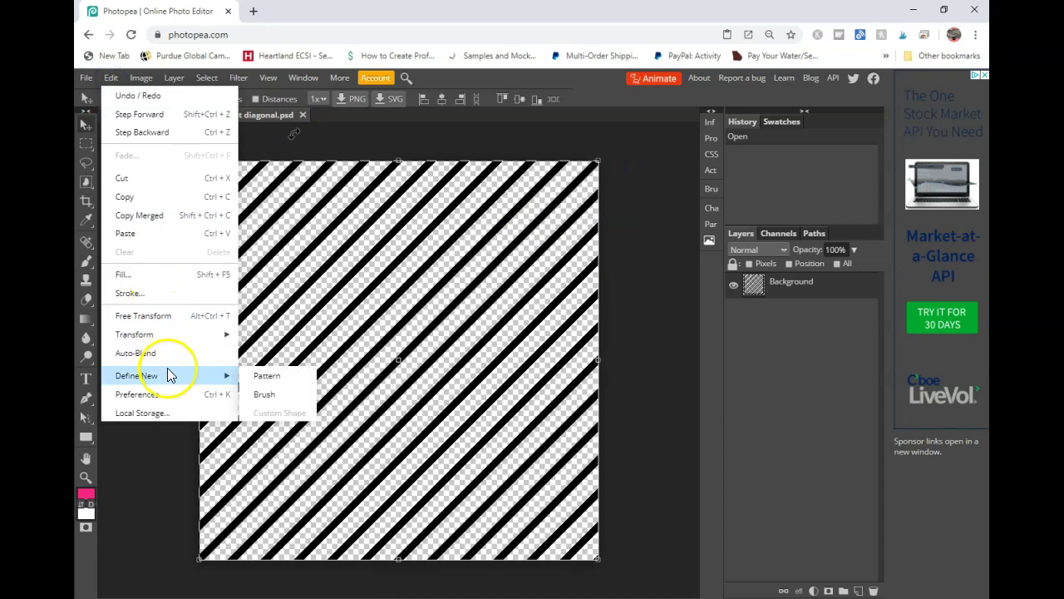
left_click(268, 376)
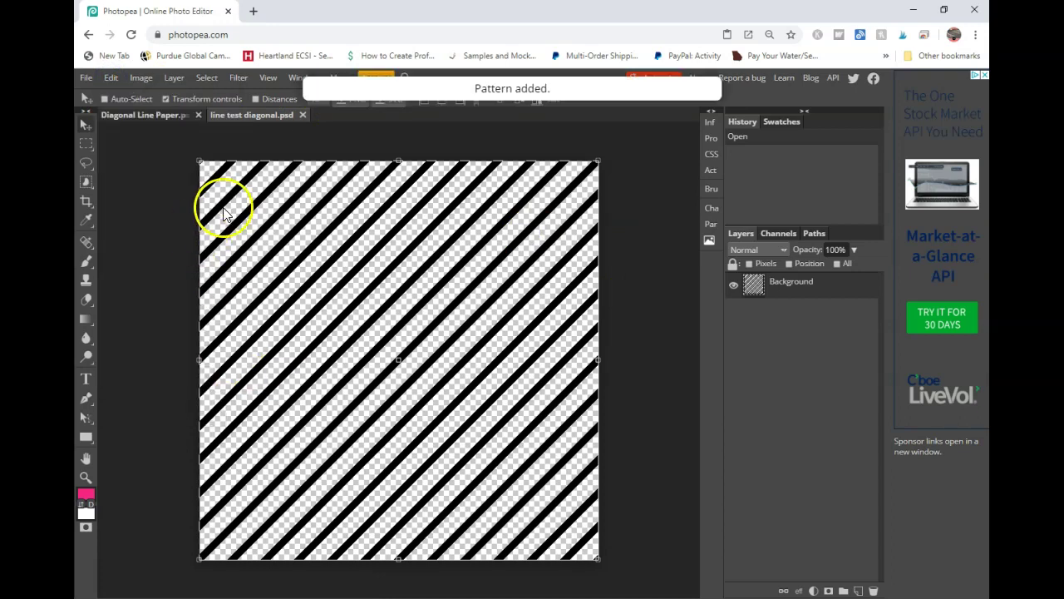
left_click(147, 119)
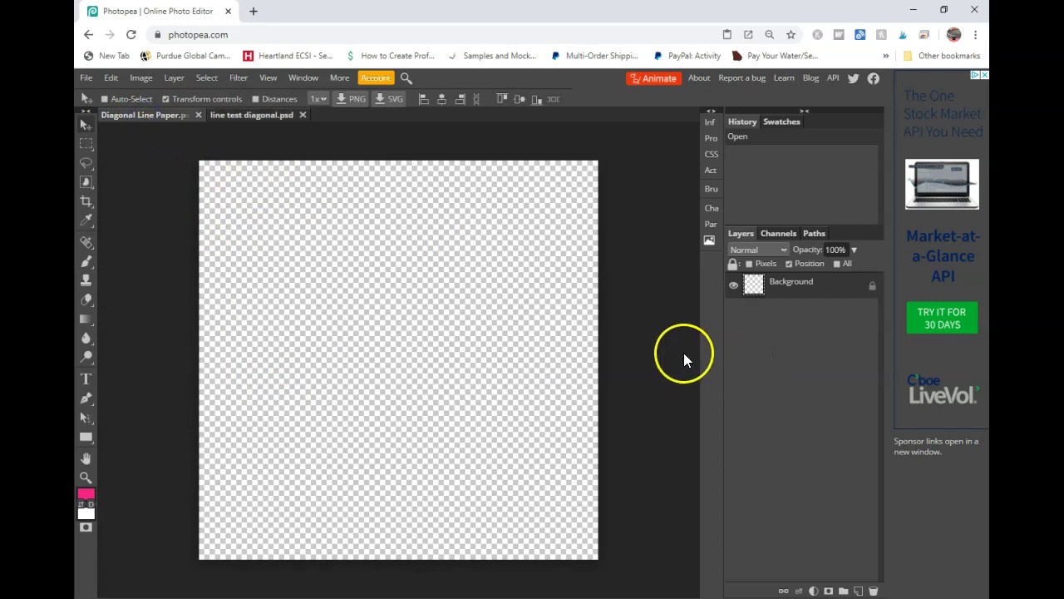
left_click(799, 590)
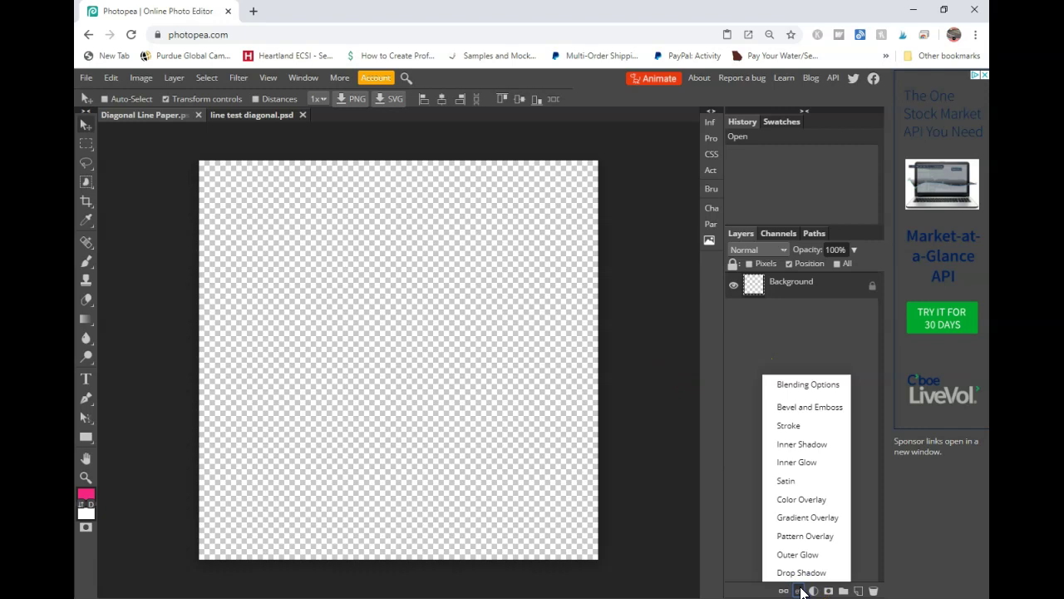
Add a Pattern Fill layer using the new black diagonal stripe pattern.
left_click(806, 537)
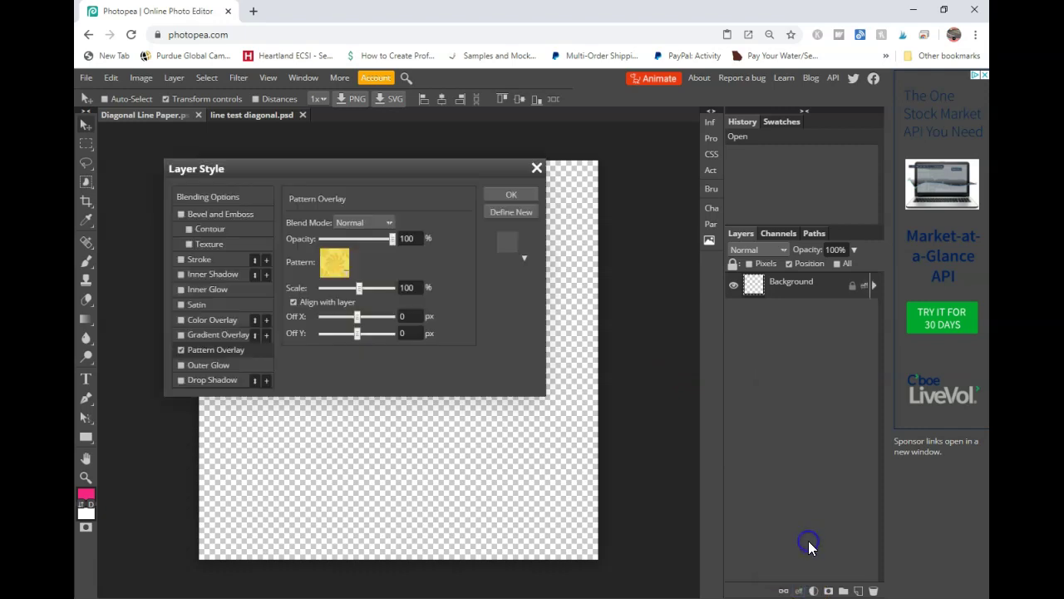
left_click(537, 168)
left_click(814, 590)
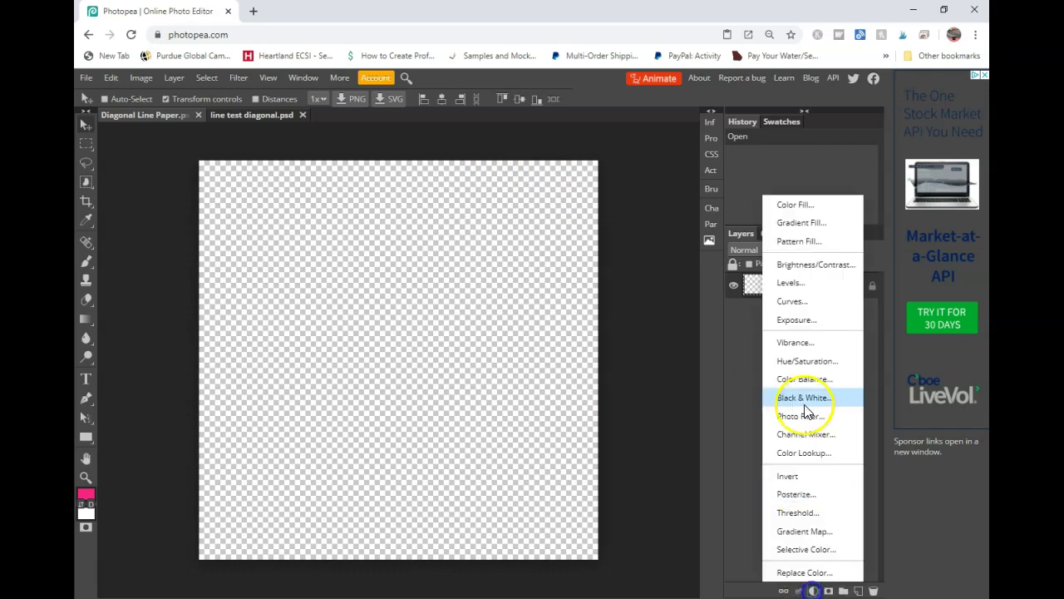
left_click(798, 243)
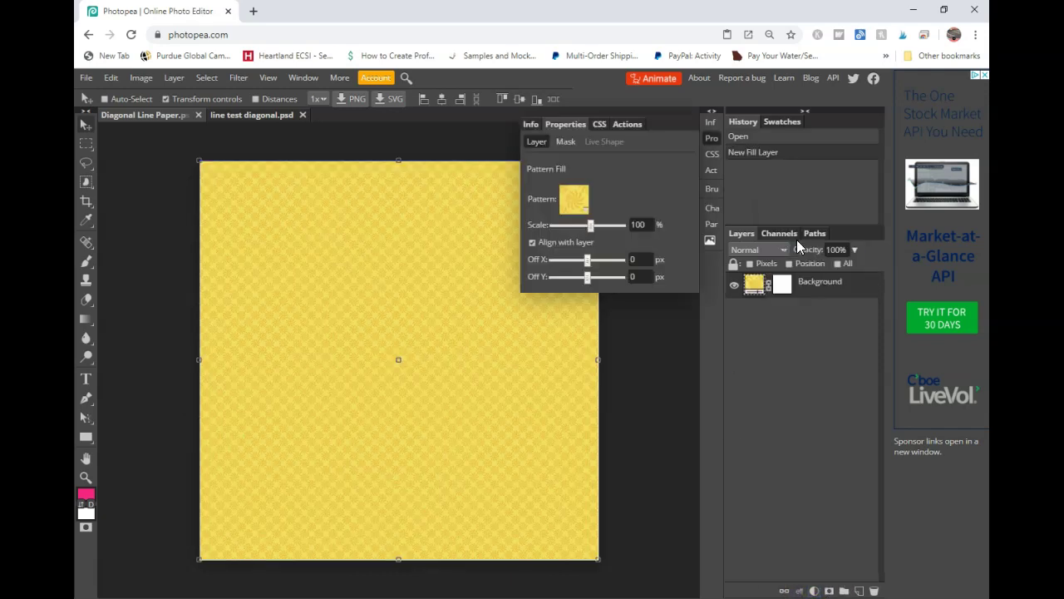
left_click(583, 211)
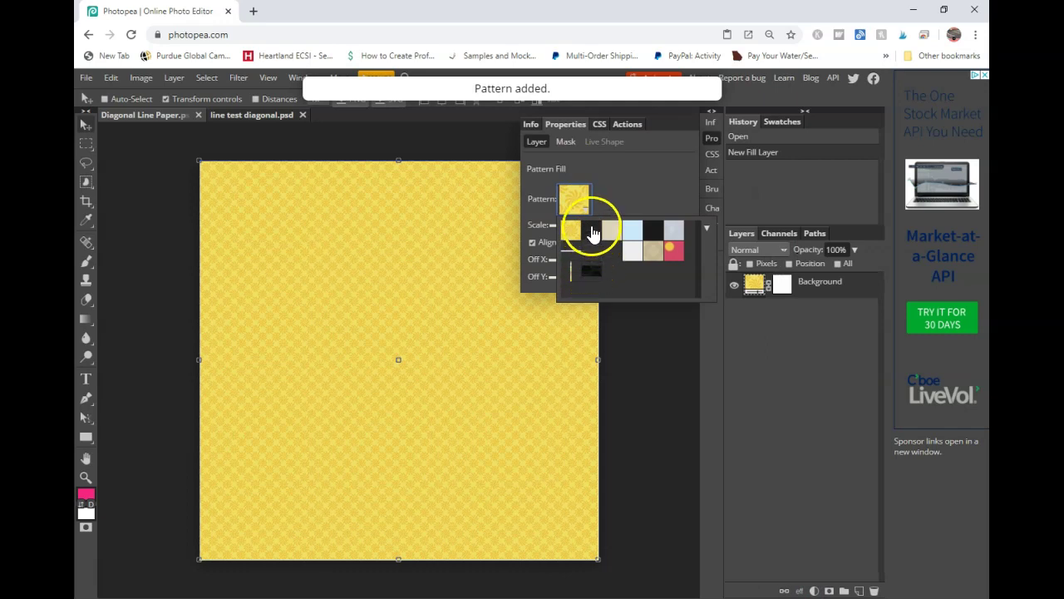
left_click(591, 232)
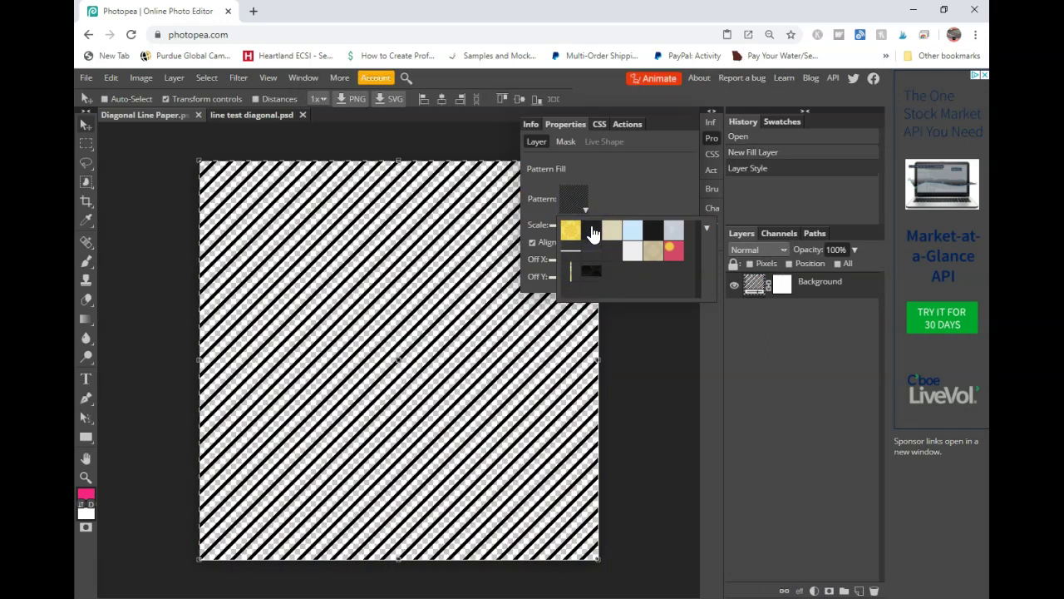
left_click(606, 197)
Try a 50% pattern scale, then settle on 100% and confirm the fill.
double_click(637, 225)
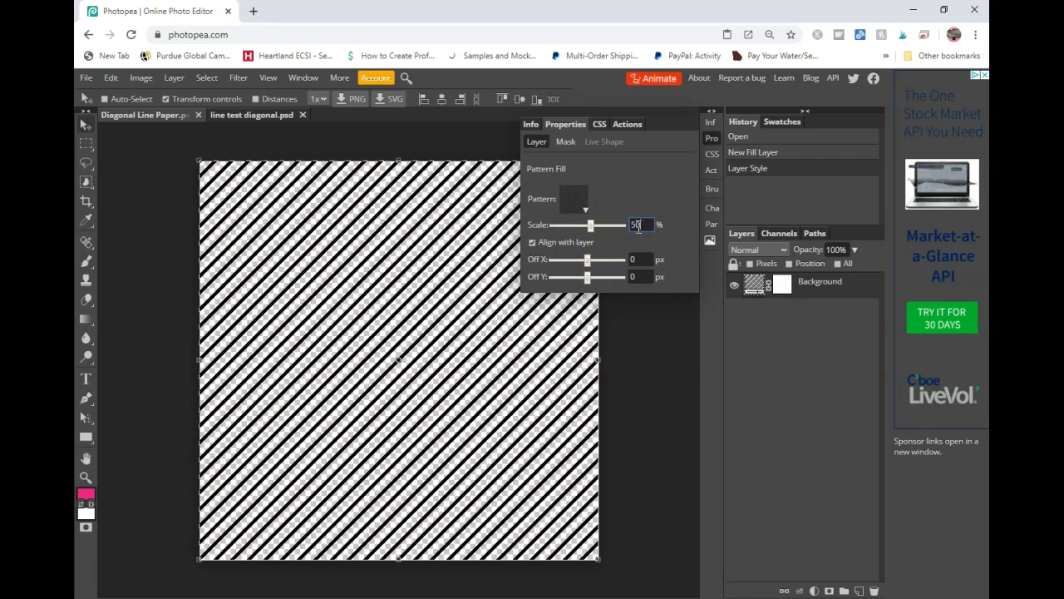
type("50")
key("Return")
left_click(613, 254)
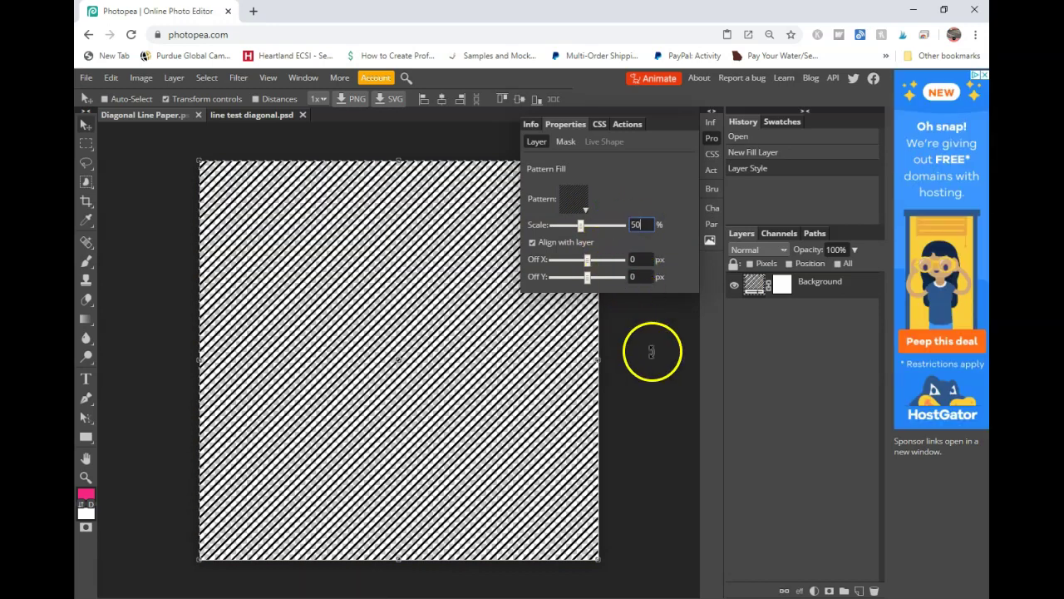
double_click(641, 225)
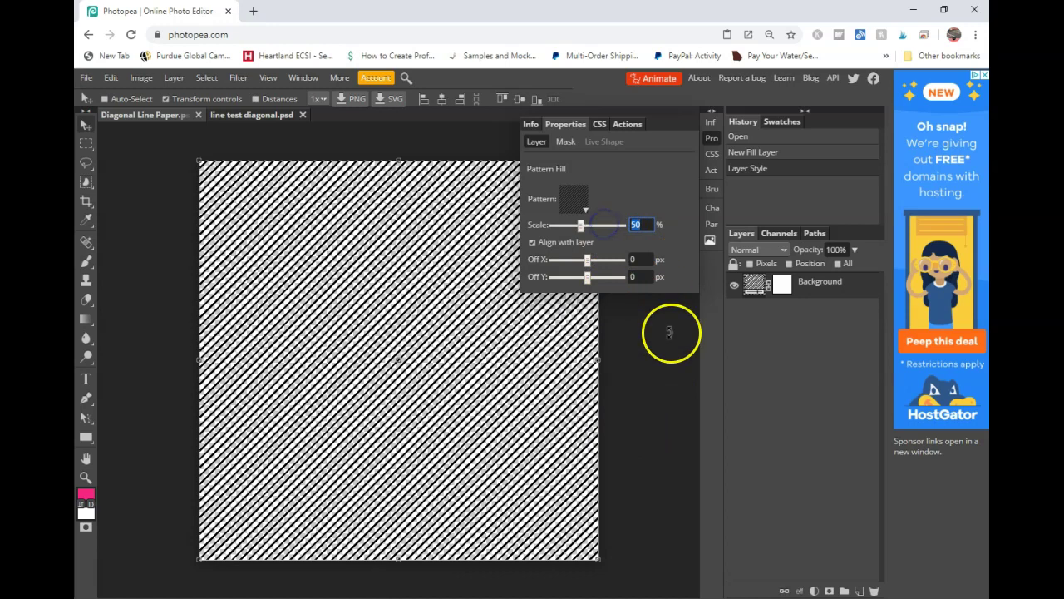
type("100")
key("Return")
left_click(766, 337)
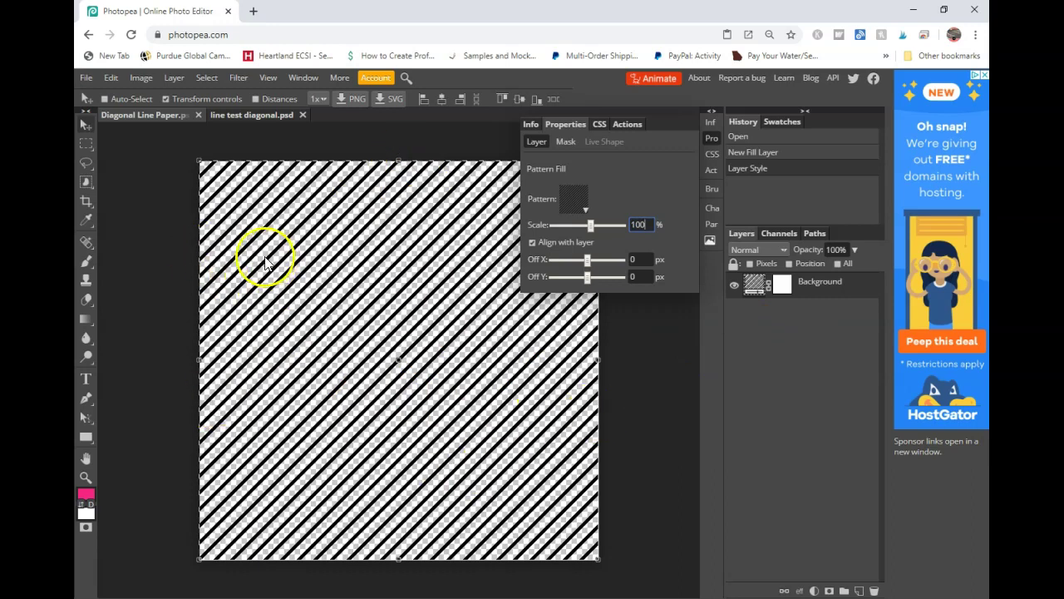
left_click(249, 119)
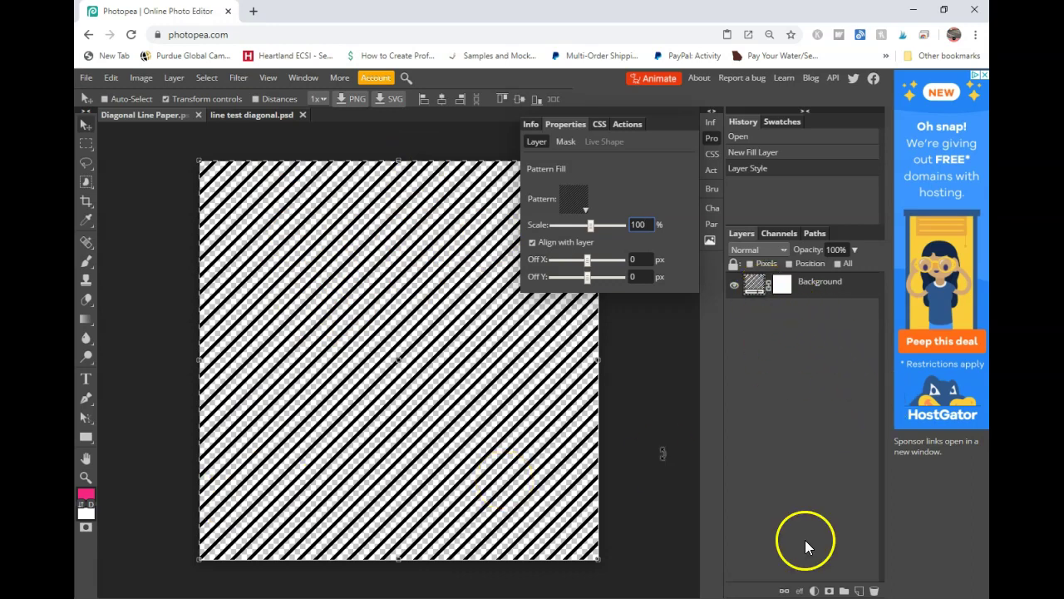
Give the stripe layer a red Color Overlay.
left_click(799, 591)
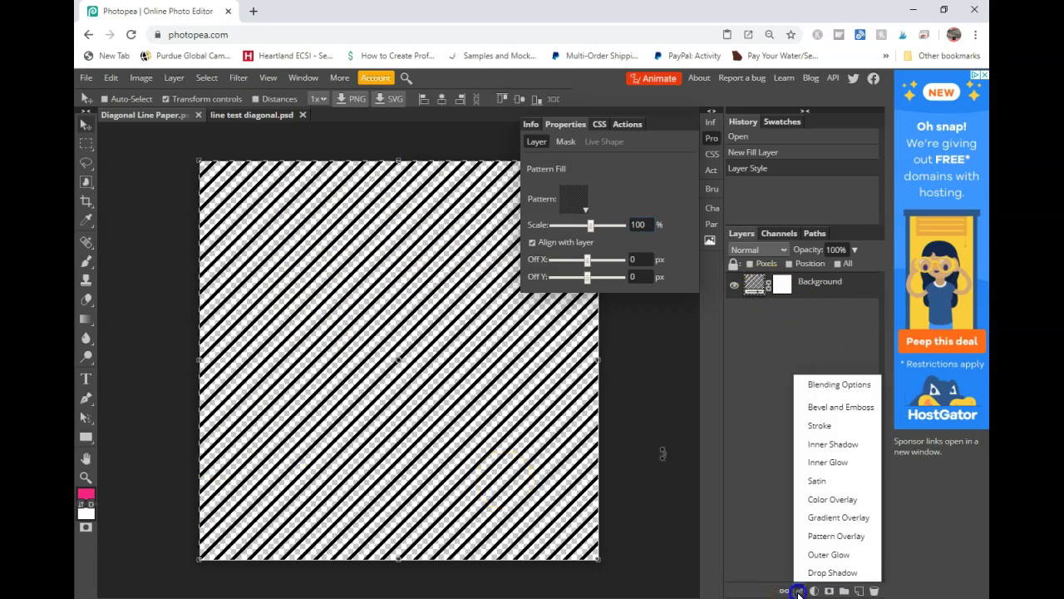
left_click(819, 500)
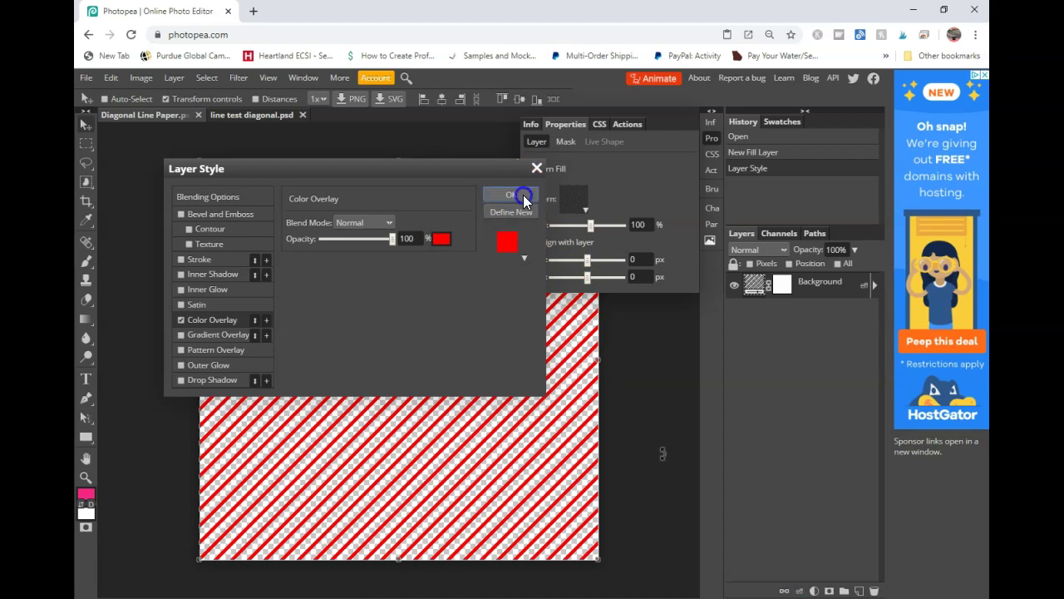
left_click(814, 590)
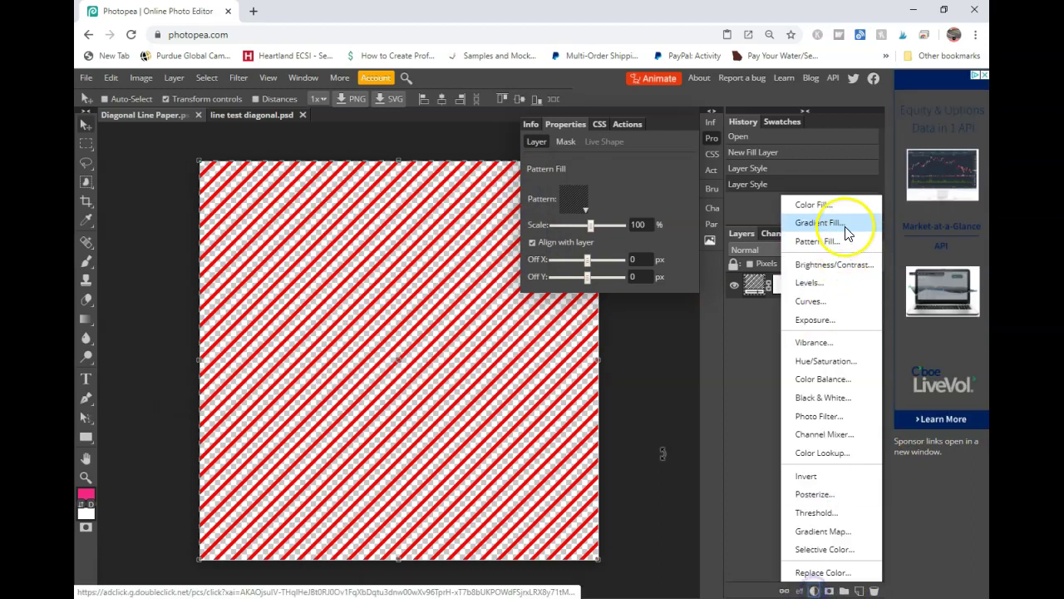
Add a white Color Fill layer placed beneath the stripes.
left_click(831, 207)
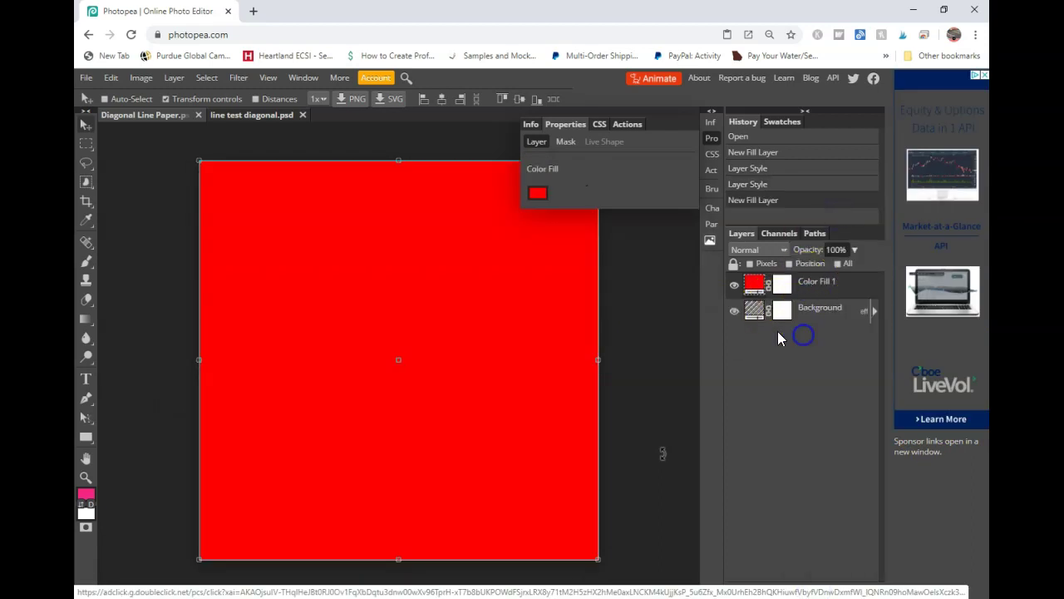
left_click_drag(830, 284, 806, 306)
left_click(538, 193)
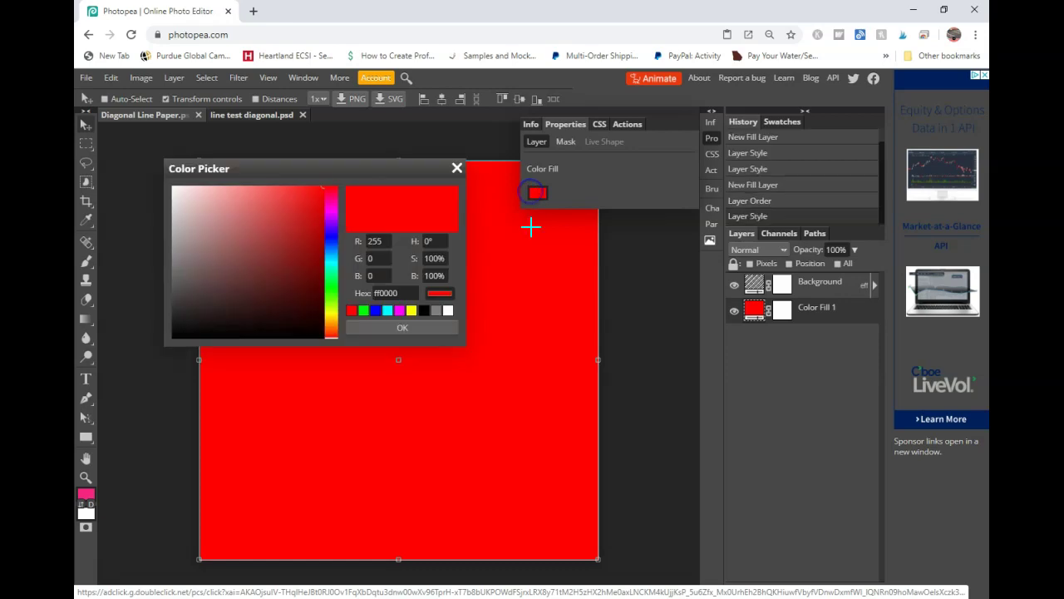
left_click(448, 310)
left_click(432, 328)
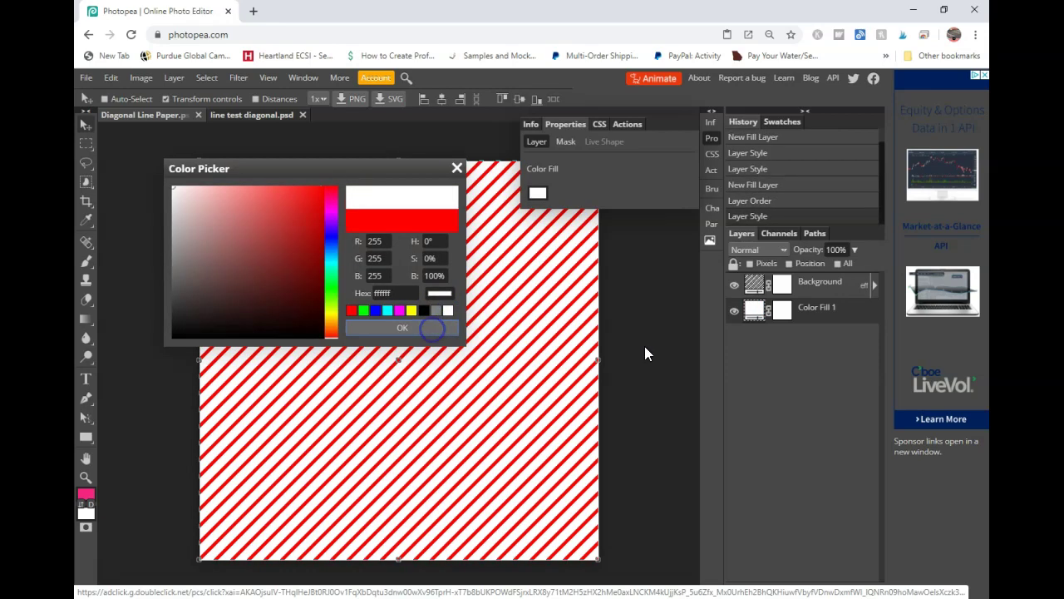
left_click(634, 222)
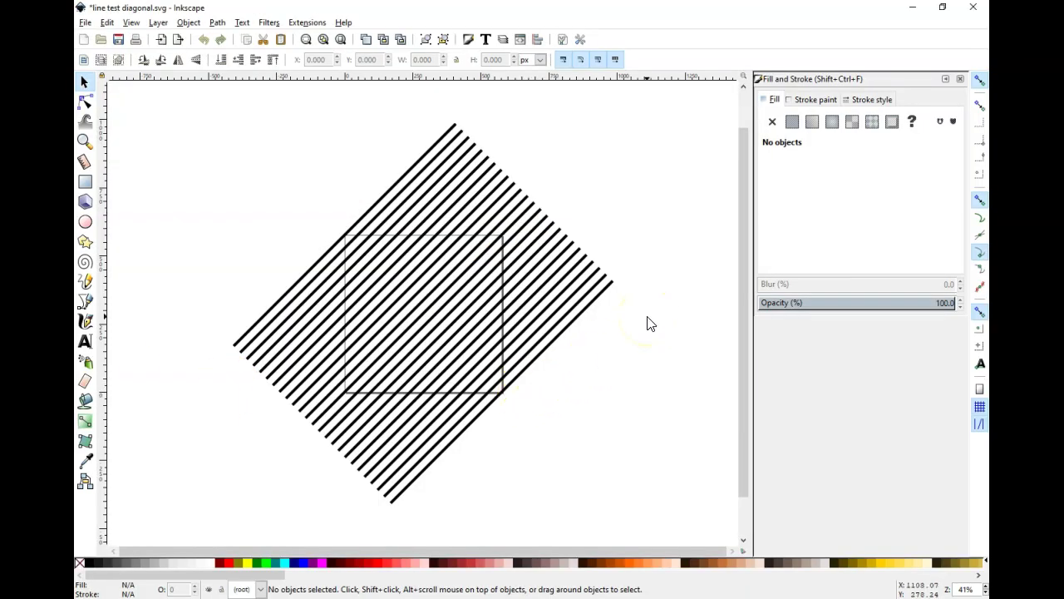
Bring up Inkscape's Export PNG Image dialog for line test diagonal.svg with Shift+Ctrl+E.
key("shift+ctrl+e")
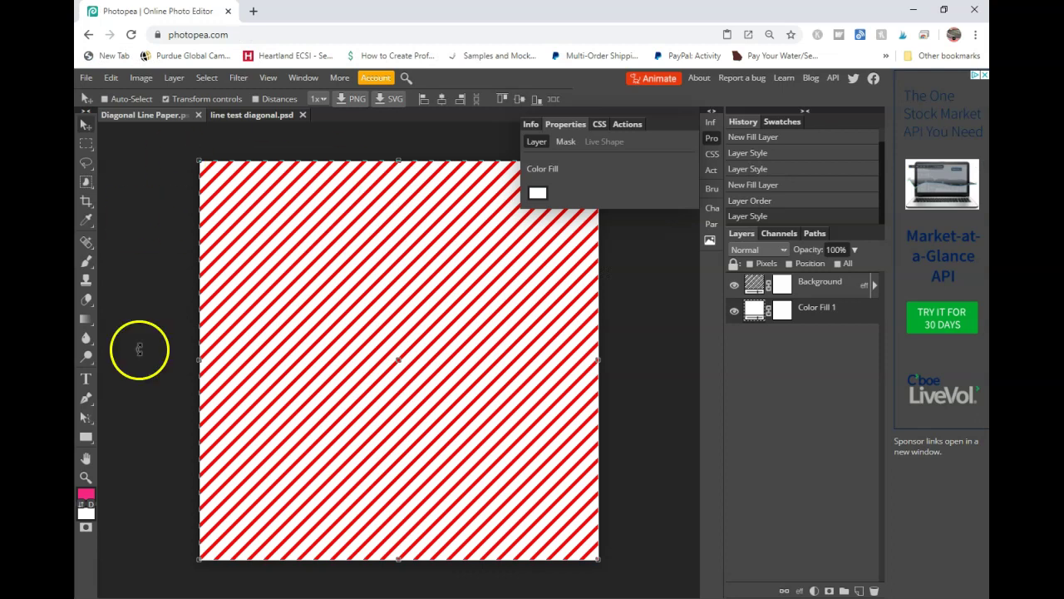
left_click(253, 116)
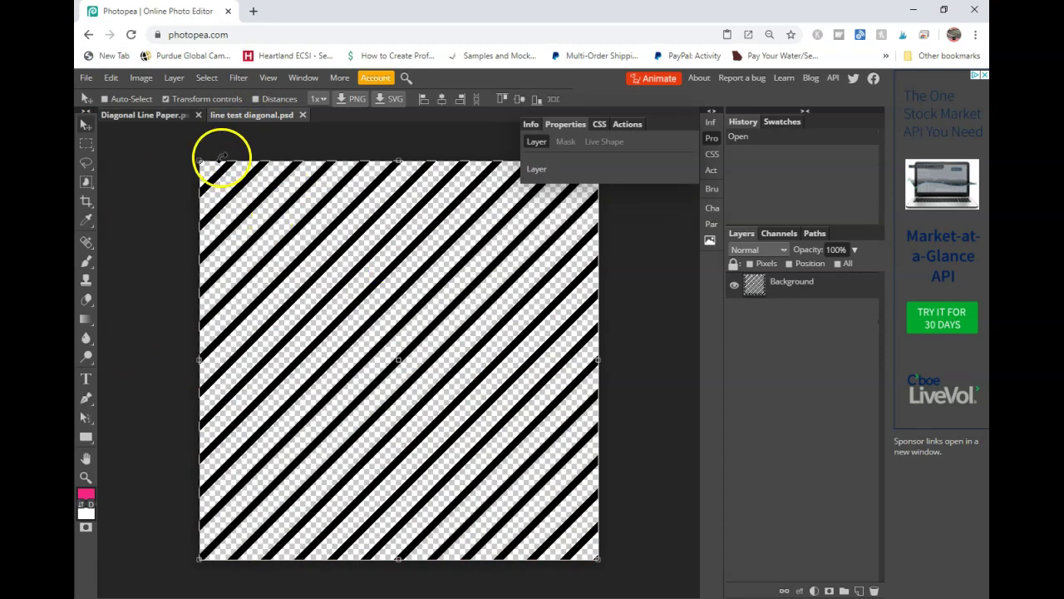
left_click(161, 119)
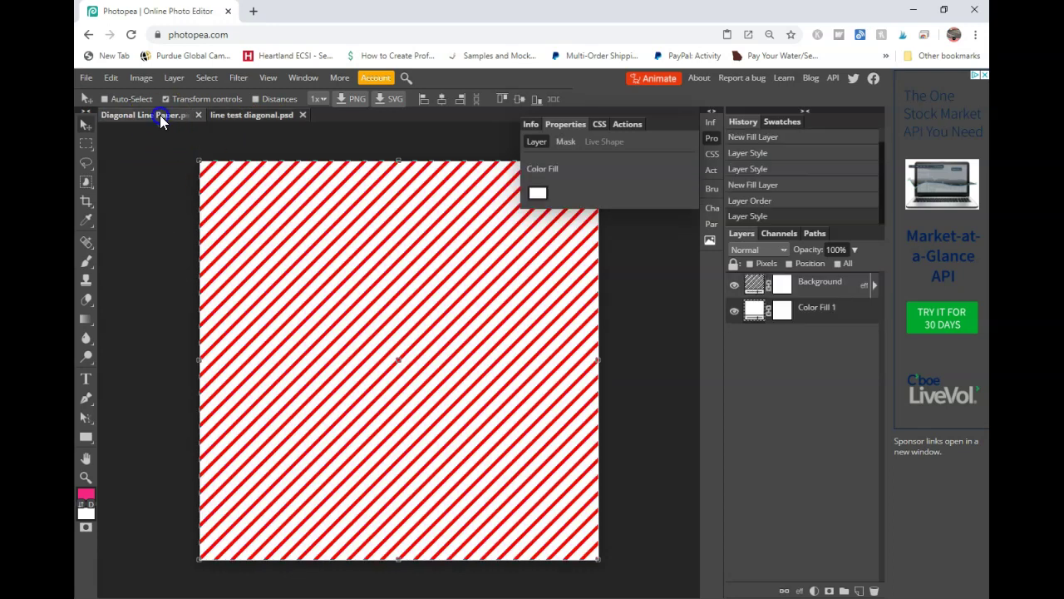